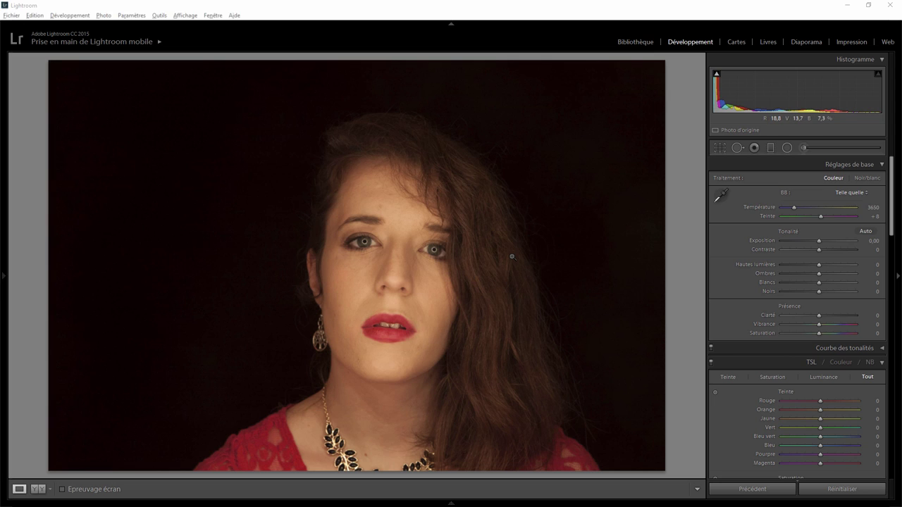
Step: Zoom in and pan across the forehead, eyes, nose and lips to inspect the skin
{"action": "left_click", "coordinate": [395, 185]}
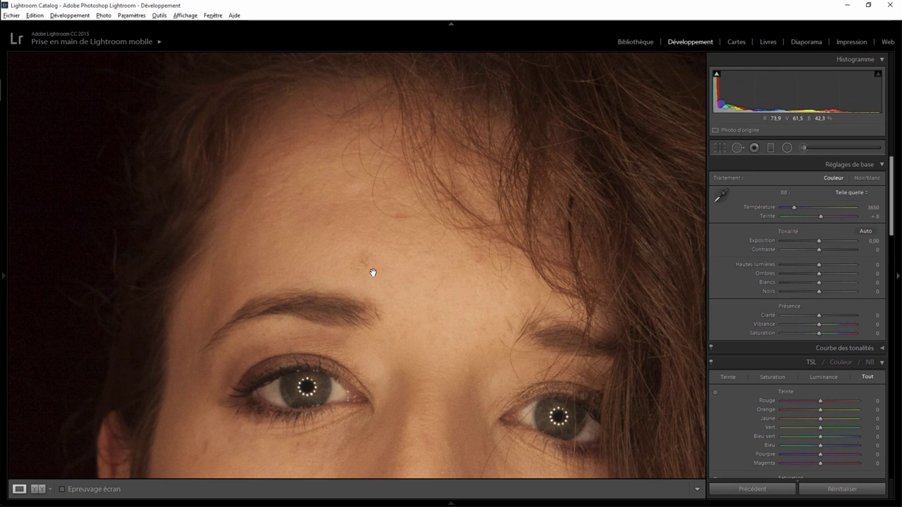
{"action": "scroll", "coordinate": [408, 267], "scroll_direction": "down", "scroll_amount": 2}
{"action": "scroll", "coordinate": [423, 240], "scroll_direction": "down", "scroll_amount": 3}
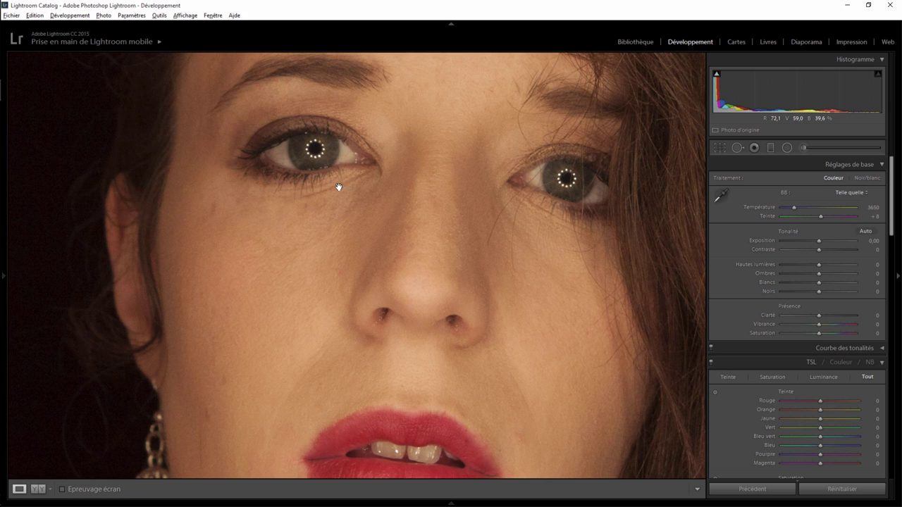
{"action": "left_click_drag", "start_coordinate": [219, 435], "coordinate": [254, 311]}
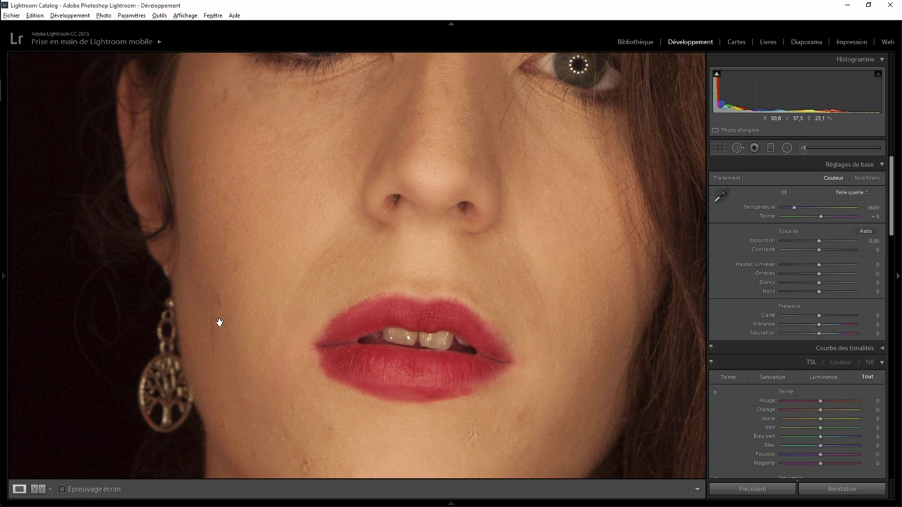
{"action": "scroll", "coordinate": [272, 336], "scroll_direction": "down", "scroll_amount": 3}
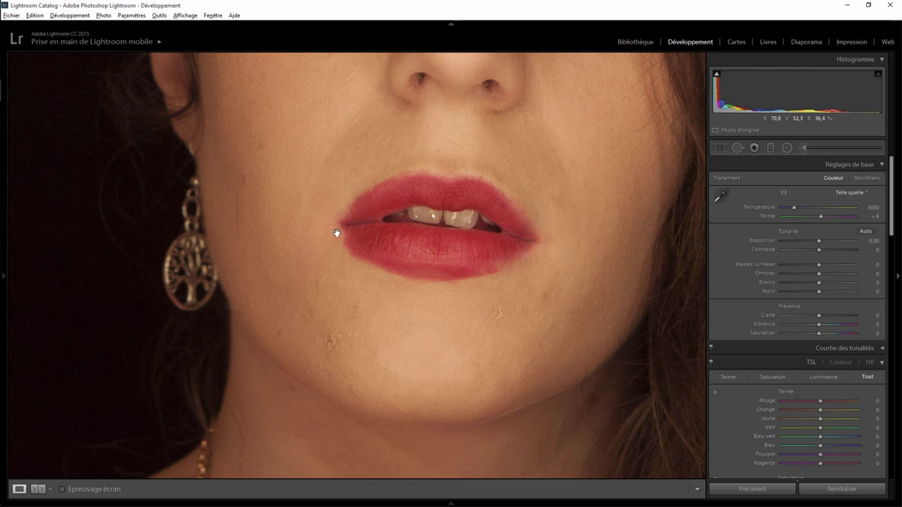
{"action": "scroll", "coordinate": [296, 236], "scroll_direction": "up", "scroll_amount": 3}
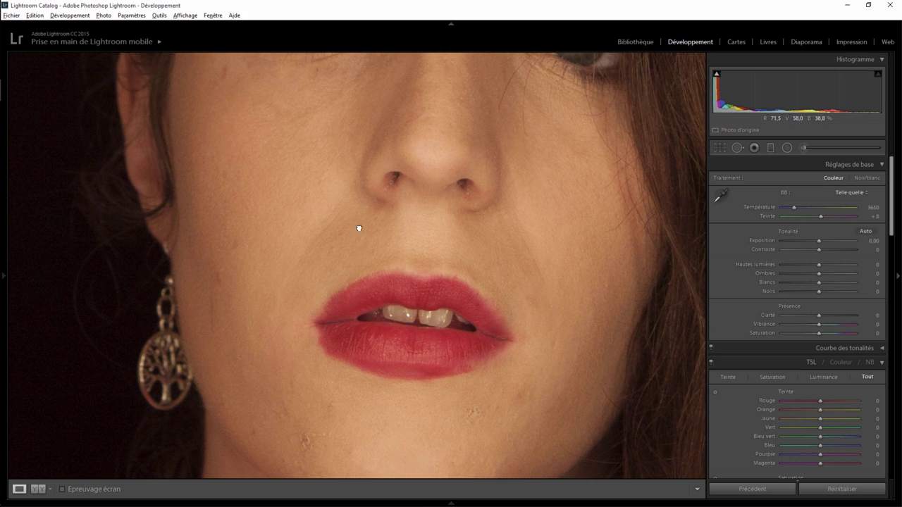
{"action": "left_click_drag", "start_coordinate": [359, 227], "coordinate": [369, 362]}
{"action": "scroll", "coordinate": [373, 306], "scroll_direction": "up", "scroll_amount": 3}
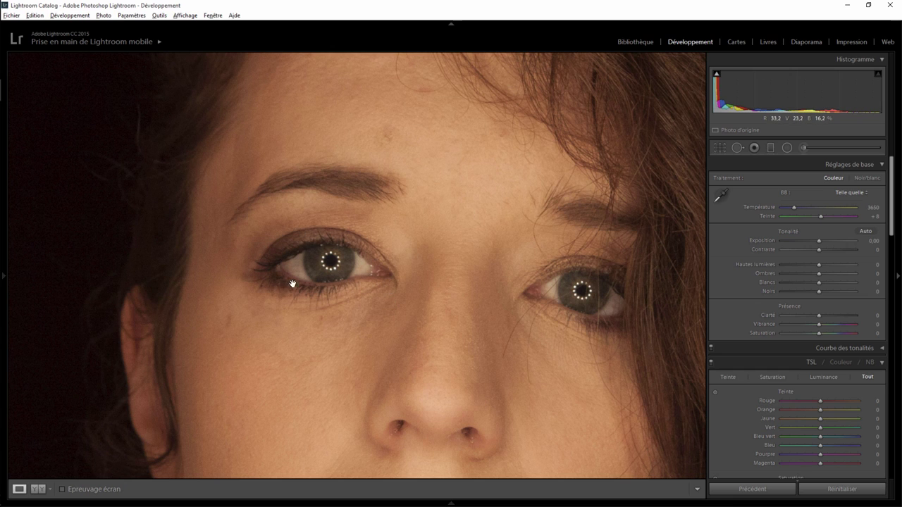
{"action": "mouse_move", "coordinate": [420, 223]}
{"action": "left_mouse_down"}
{"action": "mouse_move", "coordinate": [403, 342]}
{"action": "mouse_move", "coordinate": [426, 176]}
{"action": "mouse_move", "coordinate": [429, 261]}
{"action": "left_mouse_up"}
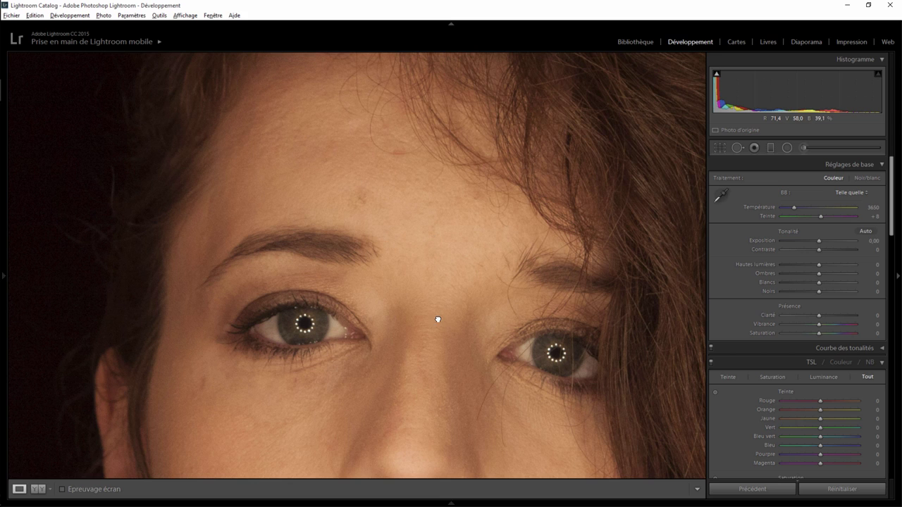
{"action": "mouse_move", "coordinate": [437, 318]}
{"action": "left_mouse_down"}
{"action": "mouse_move", "coordinate": [465, 220]}
{"action": "mouse_move", "coordinate": [410, 134]}
{"action": "left_mouse_up"}
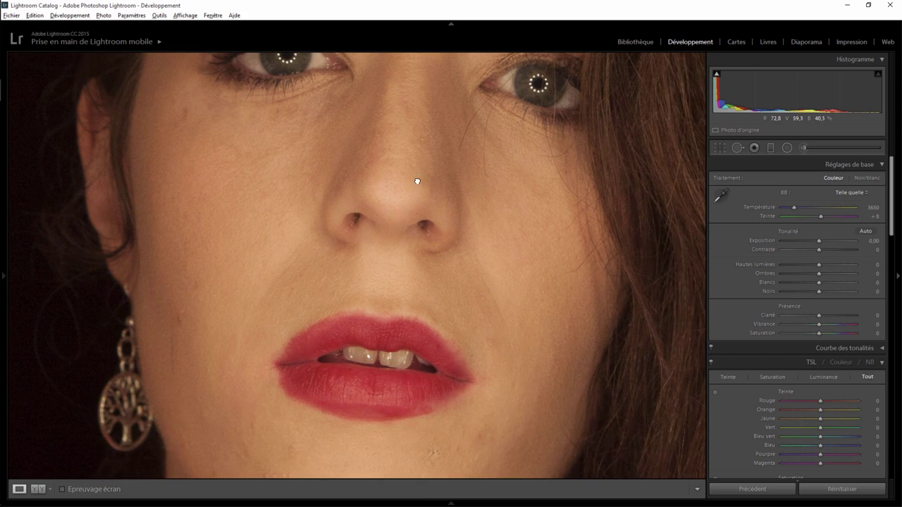
{"action": "left_click_drag", "start_coordinate": [417, 181], "coordinate": [443, 175]}
{"action": "left_click", "coordinate": [443, 169]}
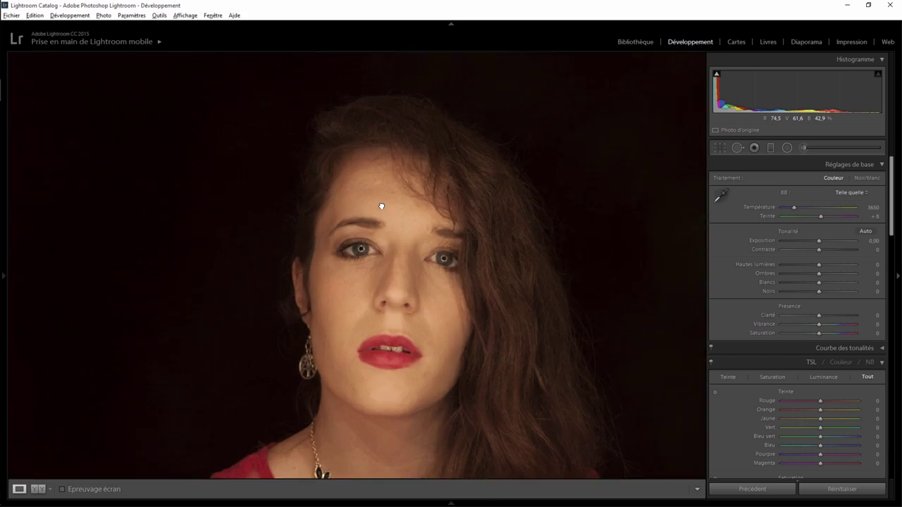
{"action": "left_click", "coordinate": [381, 207]}
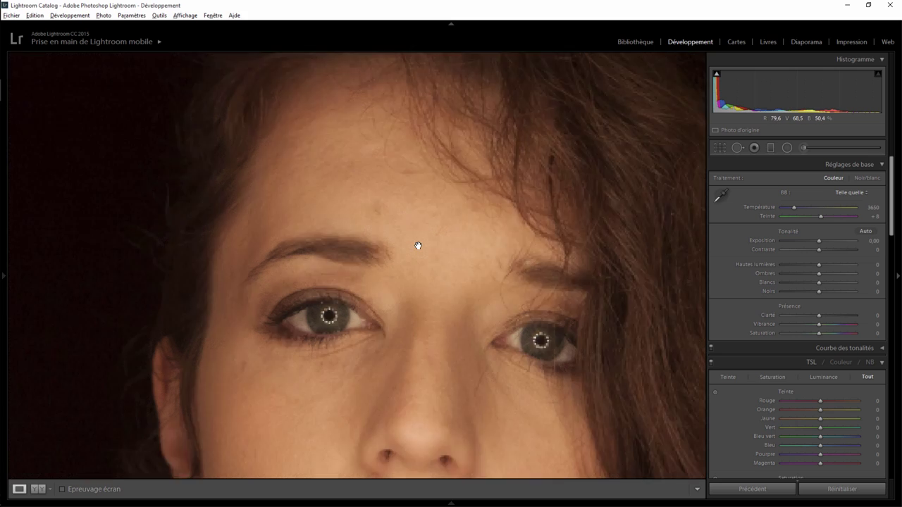
{"action": "left_click", "coordinate": [418, 245]}
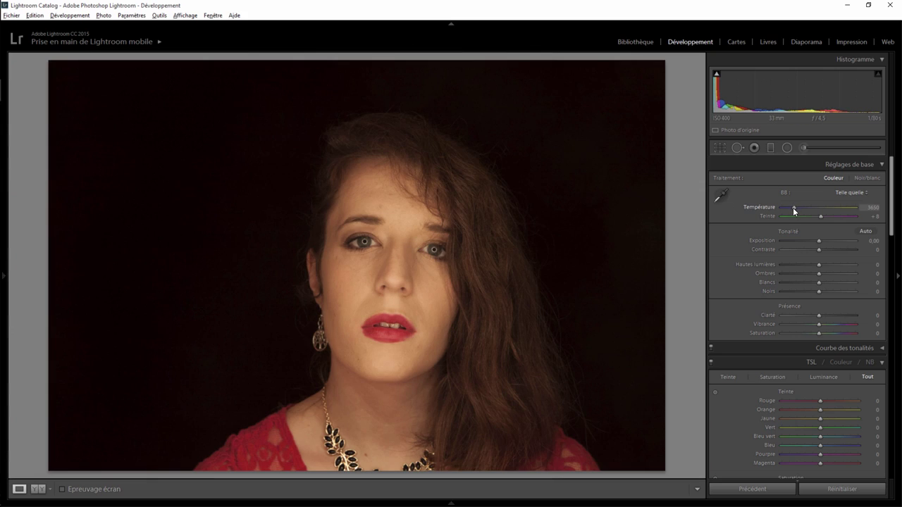
Step: Set Temperature to 2955, Clarity to −10 and Vibrance to −12 in the Basic panel
{"action": "left_click_drag", "start_coordinate": [792, 207], "coordinate": [788, 206]}
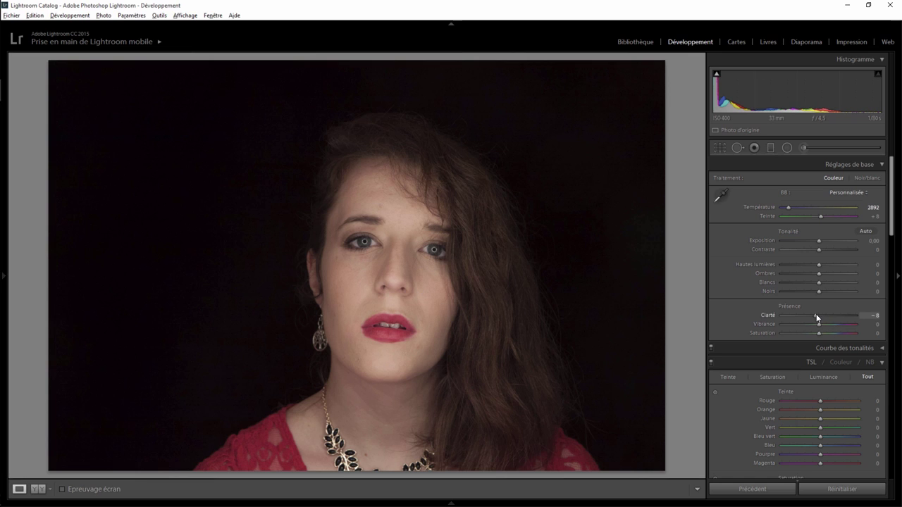
{"action": "mouse_move", "coordinate": [815, 318]}
{"action": "left_mouse_down"}
{"action": "mouse_move", "coordinate": [774, 318]}
{"action": "mouse_move", "coordinate": [808, 318]}
{"action": "left_mouse_up"}
{"action": "left_click_drag", "start_coordinate": [788, 208], "coordinate": [789, 208]}
{"action": "left_click", "coordinate": [402, 297]}
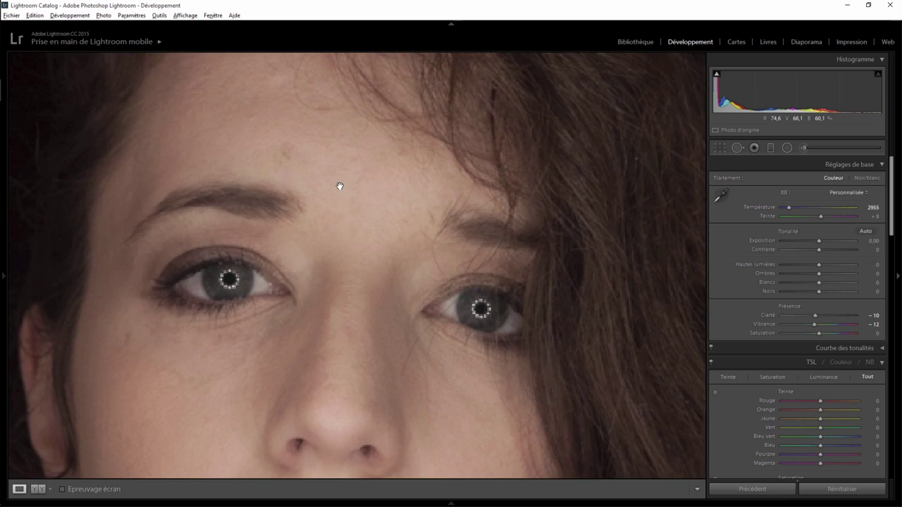
{"action": "left_click_drag", "start_coordinate": [338, 185], "coordinate": [417, 298]}
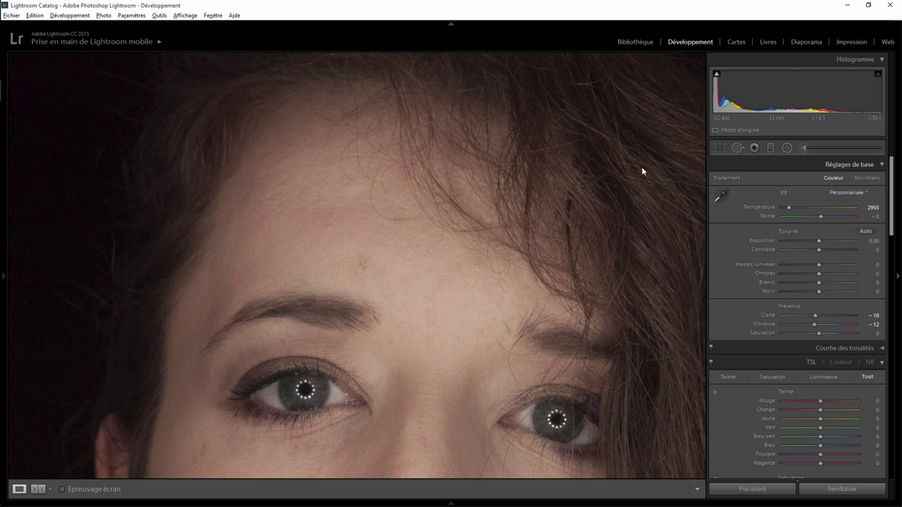
Step: Heal a forehead blemish and a cheek blemish with Spot Removal, sampling cleaner skin
{"action": "left_click", "coordinate": [736, 148]}
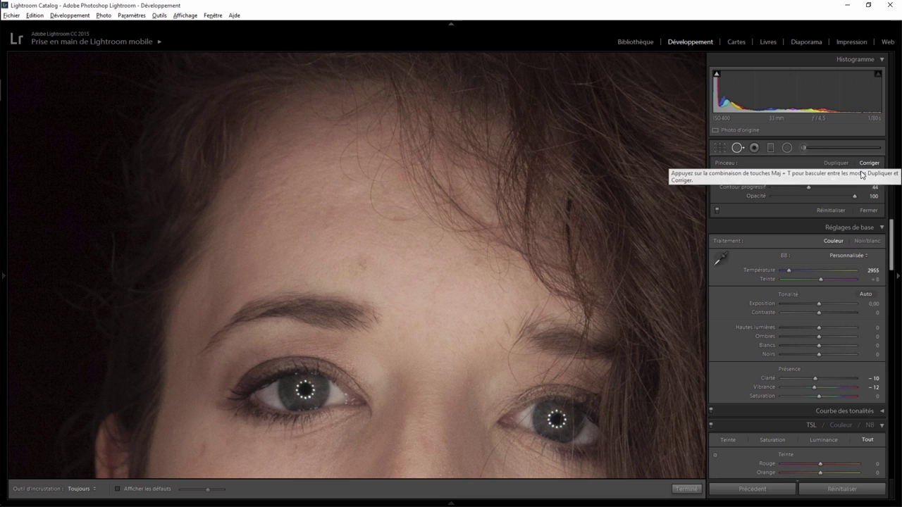
{"action": "left_click", "coordinate": [365, 263]}
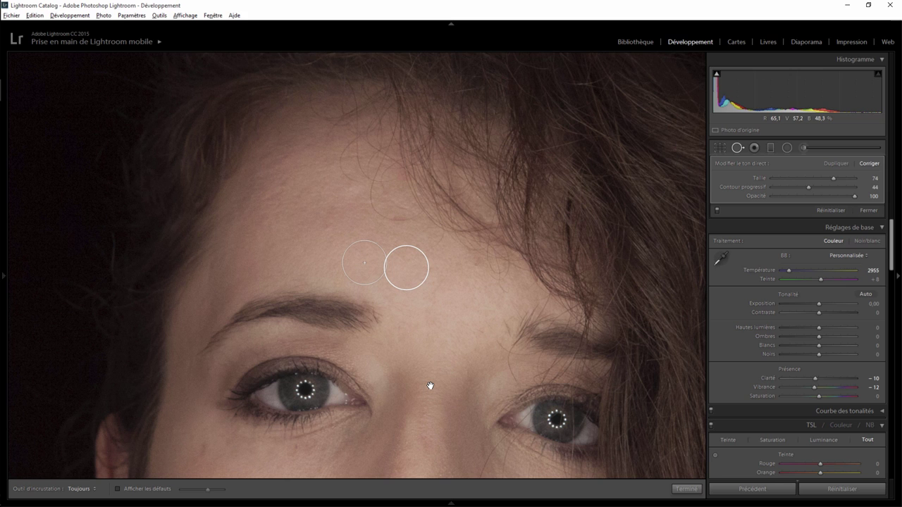
{"action": "left_click_drag", "start_coordinate": [428, 404], "coordinate": [483, 237]}
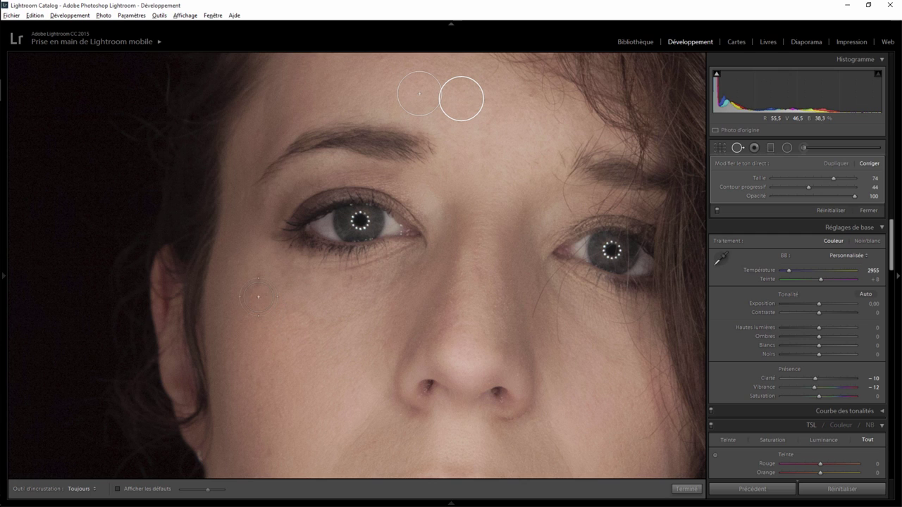
{"action": "left_click", "coordinate": [256, 283]}
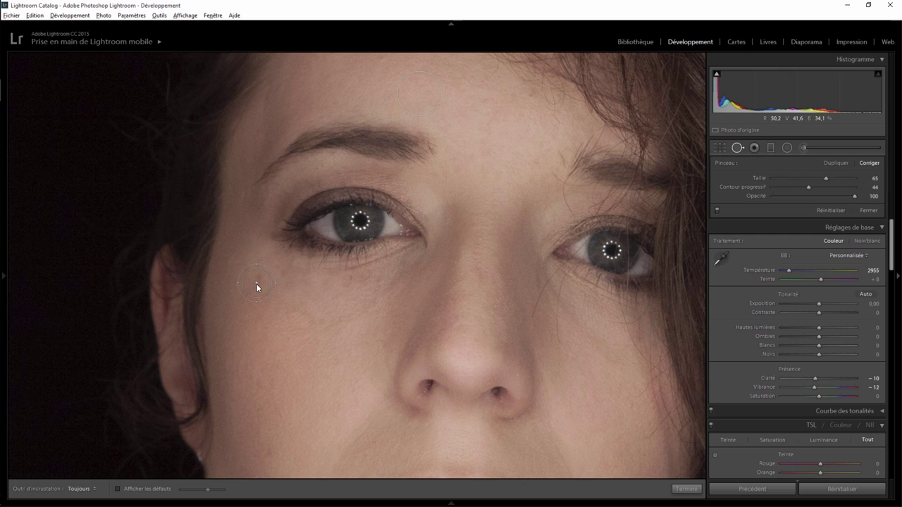
{"action": "left_click_drag", "start_coordinate": [289, 444], "coordinate": [251, 342]}
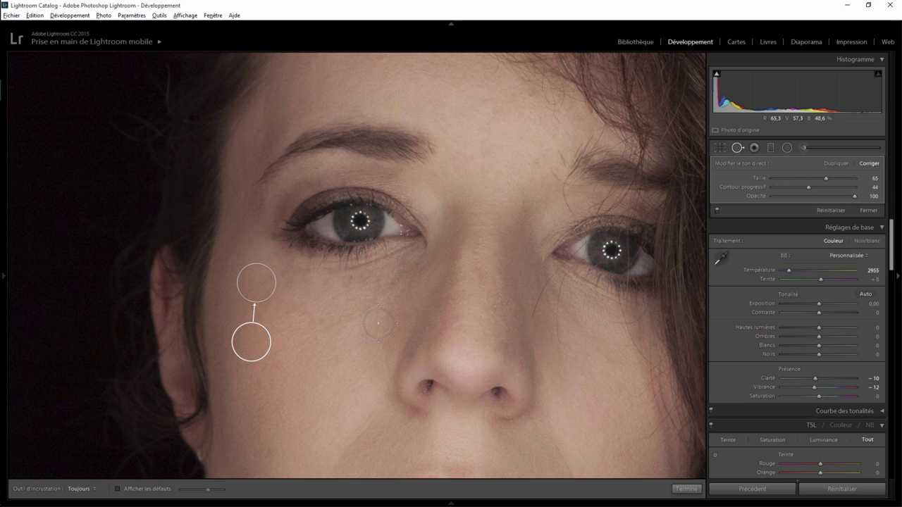
Step: Brush a long heal down the cheek near the earring, sourced from clean skin below
{"action": "left_click_drag", "start_coordinate": [355, 378], "coordinate": [327, 210]}
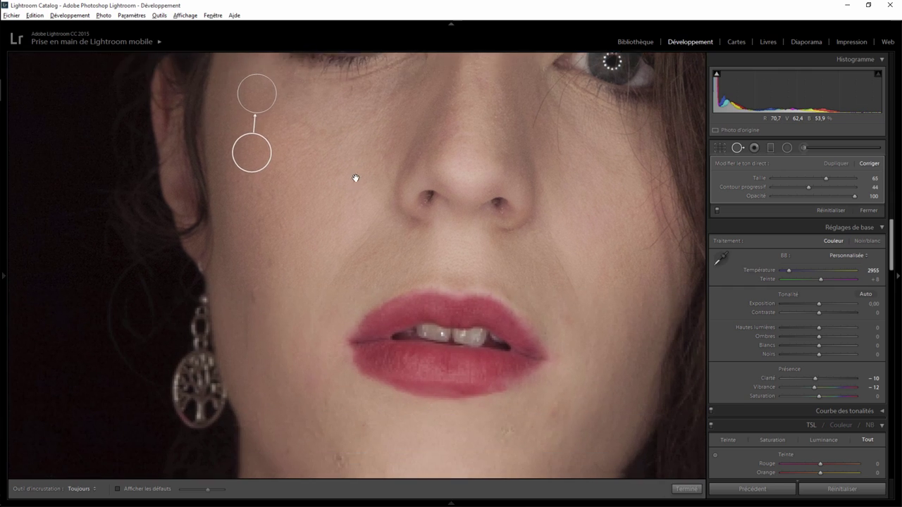
{"action": "left_click", "coordinate": [269, 248]}
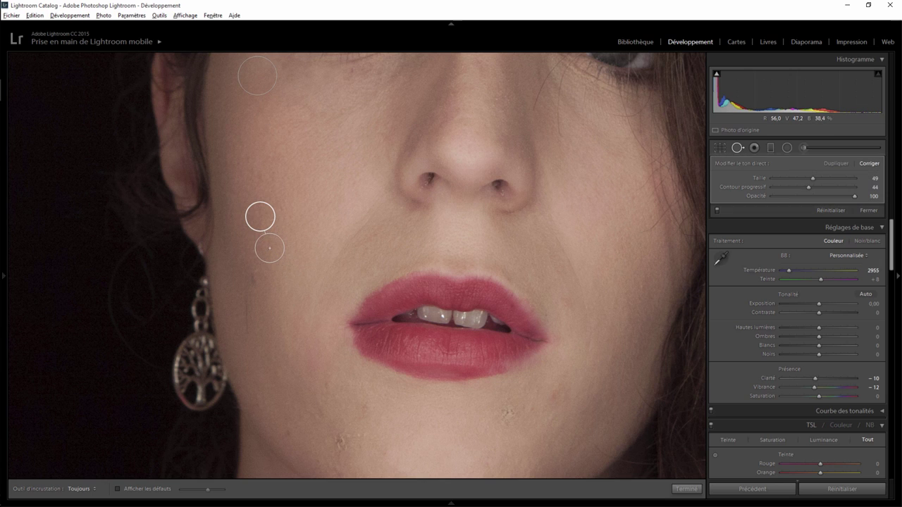
{"action": "mouse_move", "coordinate": [258, 214]}
{"action": "left_mouse_down"}
{"action": "mouse_move", "coordinate": [299, 218]}
{"action": "mouse_move", "coordinate": [258, 207]}
{"action": "mouse_move", "coordinate": [260, 232]}
{"action": "left_mouse_up"}
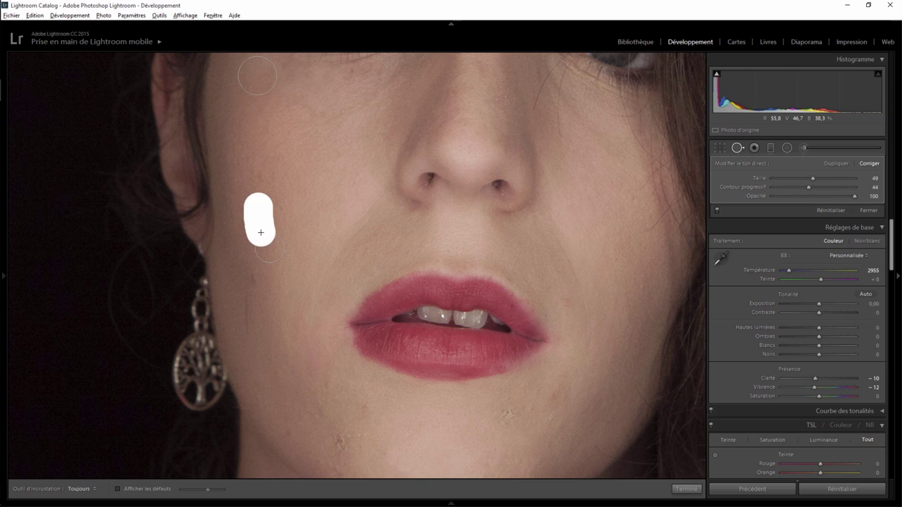
{"action": "mouse_move", "coordinate": [278, 323]}
{"action": "left_mouse_down"}
{"action": "mouse_move", "coordinate": [258, 170]}
{"action": "mouse_move", "coordinate": [249, 171]}
{"action": "left_mouse_up"}
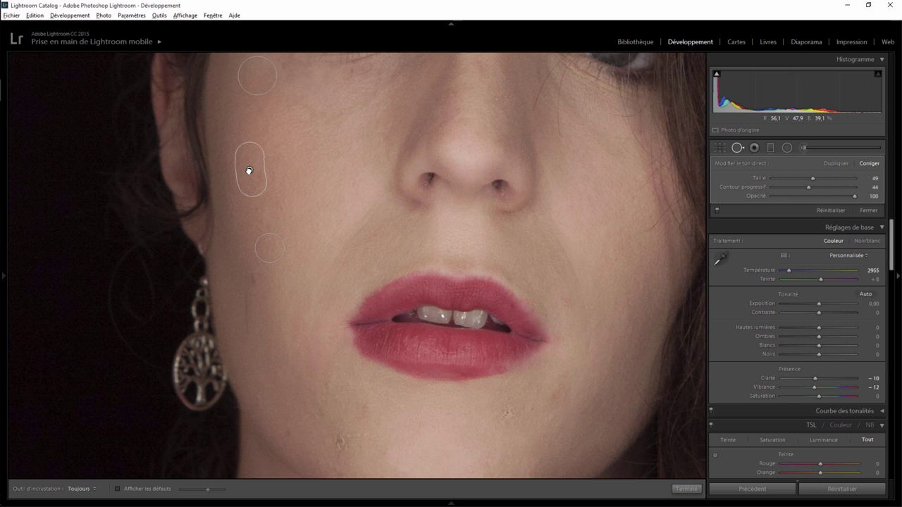
{"action": "key", "text": "Delete"}
{"action": "mouse_move", "coordinate": [252, 293]}
{"action": "left_mouse_down"}
{"action": "mouse_move", "coordinate": [253, 357]}
{"action": "mouse_move", "coordinate": [275, 307]}
{"action": "mouse_move", "coordinate": [247, 295]}
{"action": "left_mouse_up"}
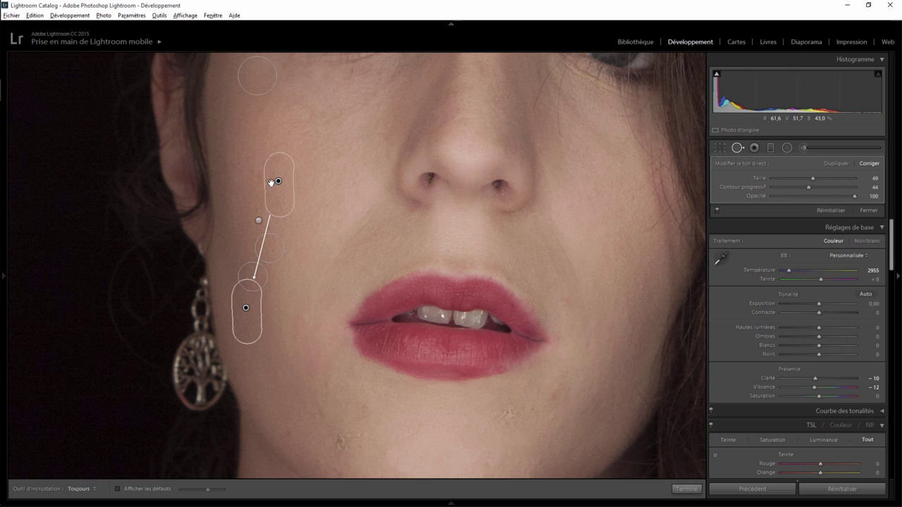
{"action": "left_click_drag", "start_coordinate": [250, 342], "coordinate": [261, 364]}
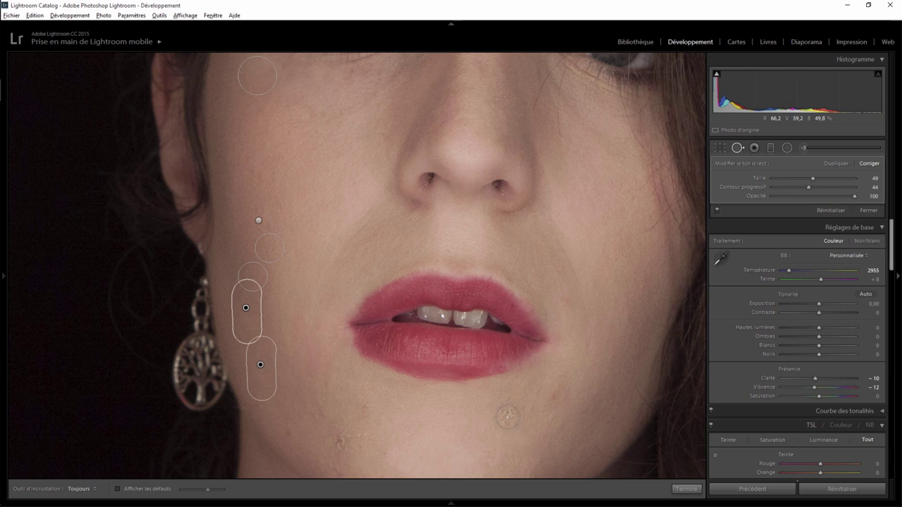
{"action": "scroll", "coordinate": [475, 451], "scroll_direction": "up", "scroll_amount": 5}
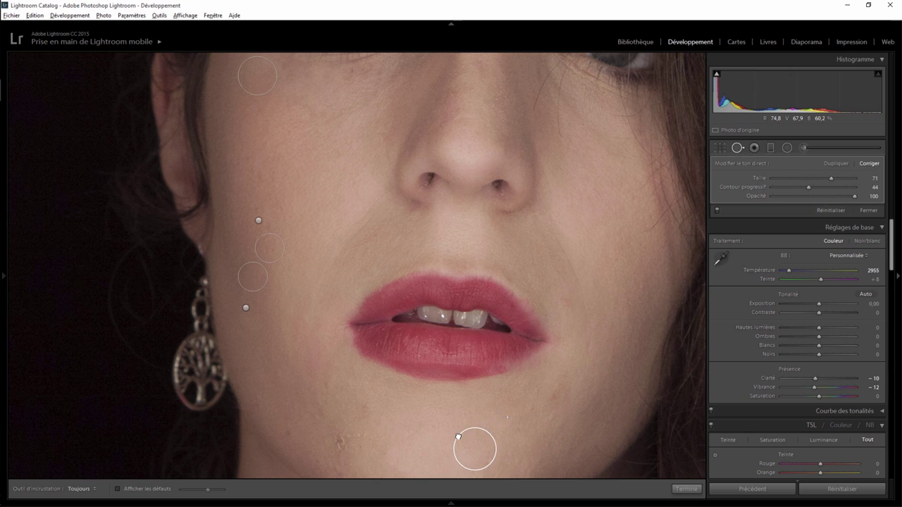
Step: Heal blemishes on the chin and beside the mouth corner, deleting one misplaced chin spot
{"action": "left_click", "coordinate": [507, 417]}
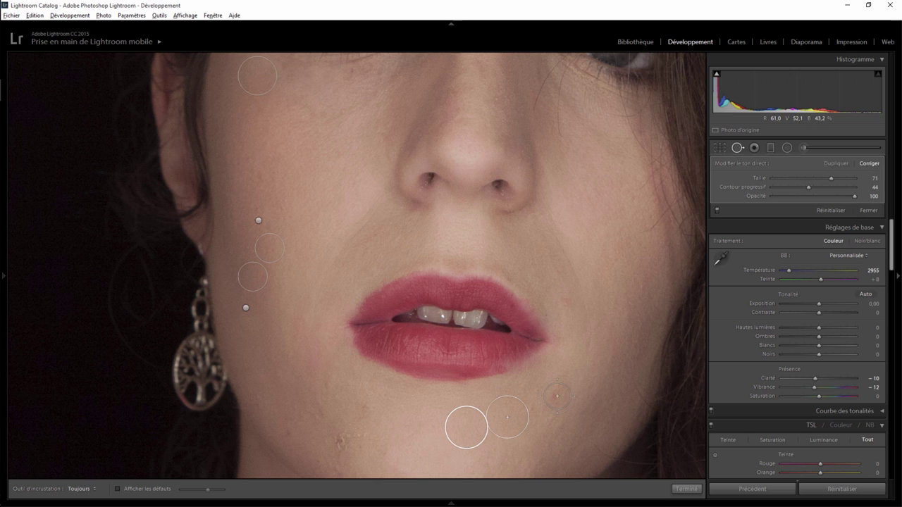
{"action": "scroll", "coordinate": [568, 361], "scroll_direction": "down", "scroll_amount": 3}
{"action": "left_click", "coordinate": [572, 367]}
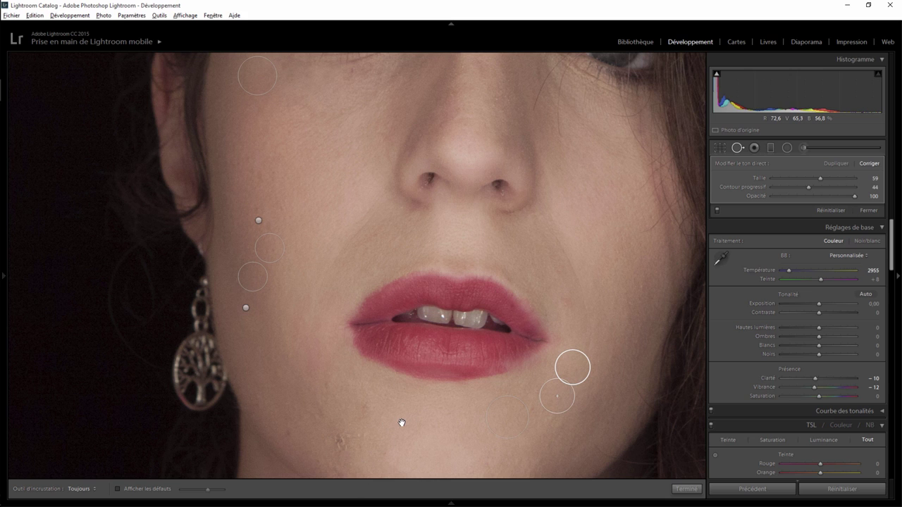
{"action": "left_click_drag", "start_coordinate": [411, 402], "coordinate": [441, 280]}
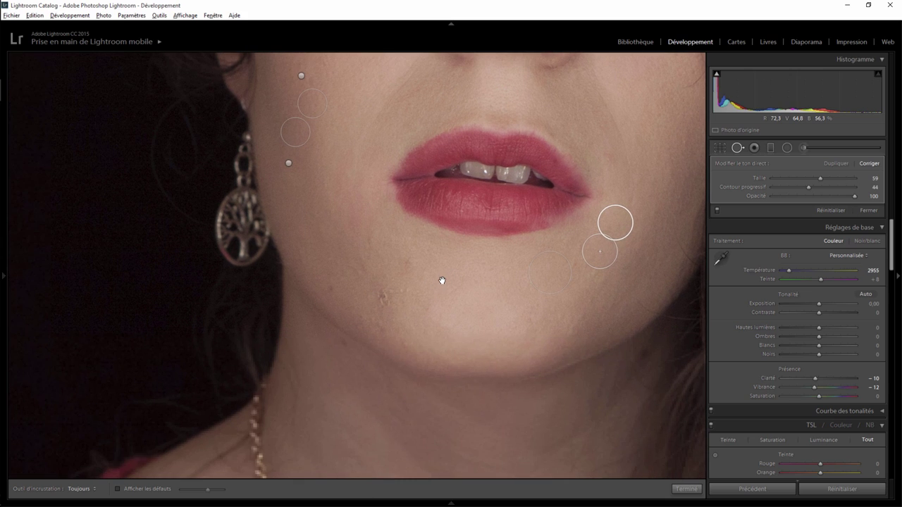
{"action": "left_click", "coordinate": [385, 298]}
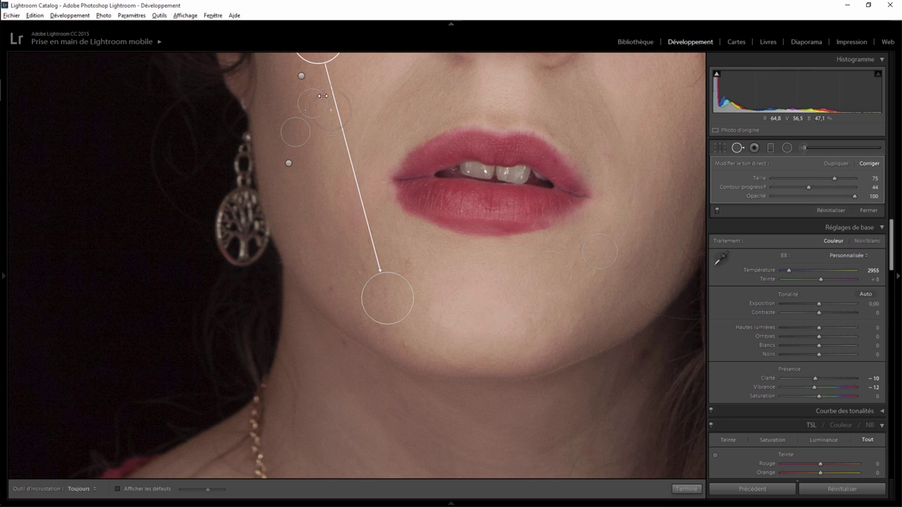
{"action": "mouse_move", "coordinate": [318, 60]}
{"action": "left_mouse_down"}
{"action": "mouse_move", "coordinate": [454, 331]}
{"action": "mouse_move", "coordinate": [392, 283]}
{"action": "mouse_move", "coordinate": [399, 279]}
{"action": "mouse_move", "coordinate": [375, 272]}
{"action": "mouse_move", "coordinate": [382, 258]}
{"action": "mouse_move", "coordinate": [336, 253]}
{"action": "mouse_move", "coordinate": [366, 252]}
{"action": "left_mouse_up"}
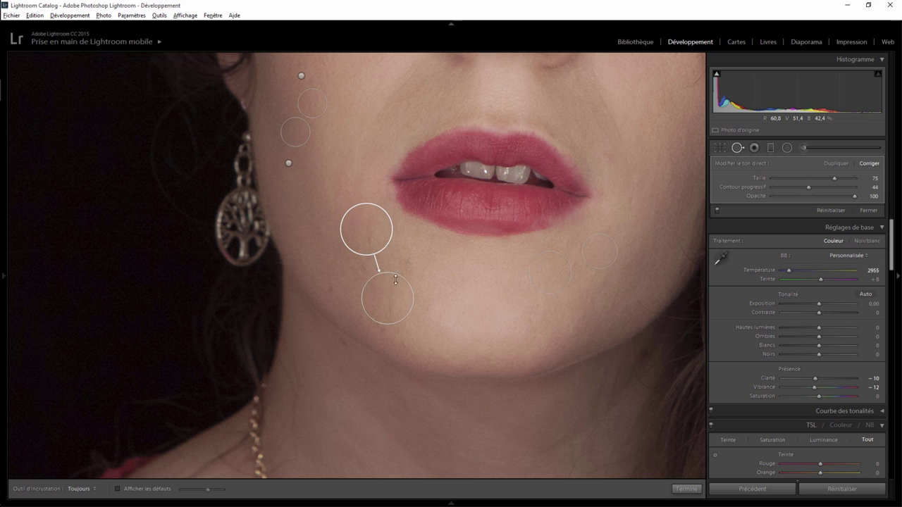
{"action": "key", "text": "Delete"}
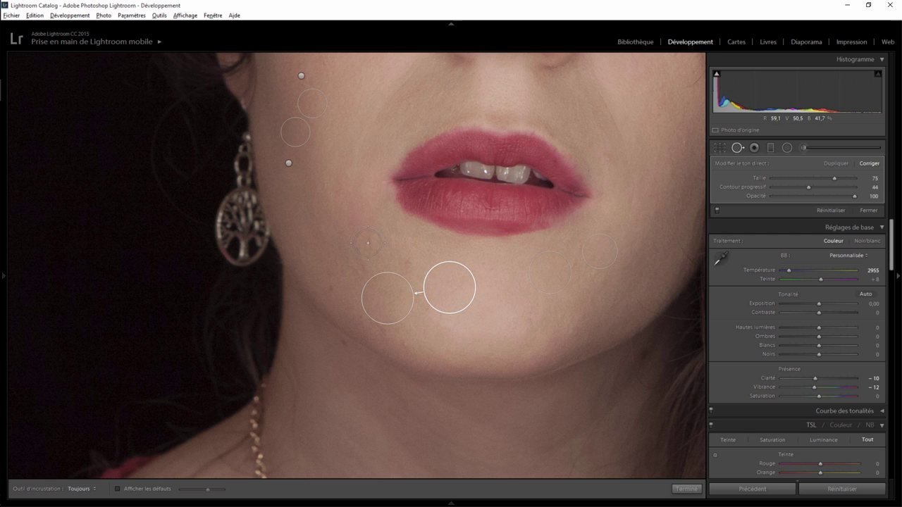
Step: Heal further jaw and chin blemishes below the lips at brush size 55
{"action": "scroll", "coordinate": [368, 243], "scroll_direction": "down", "scroll_amount": 3}
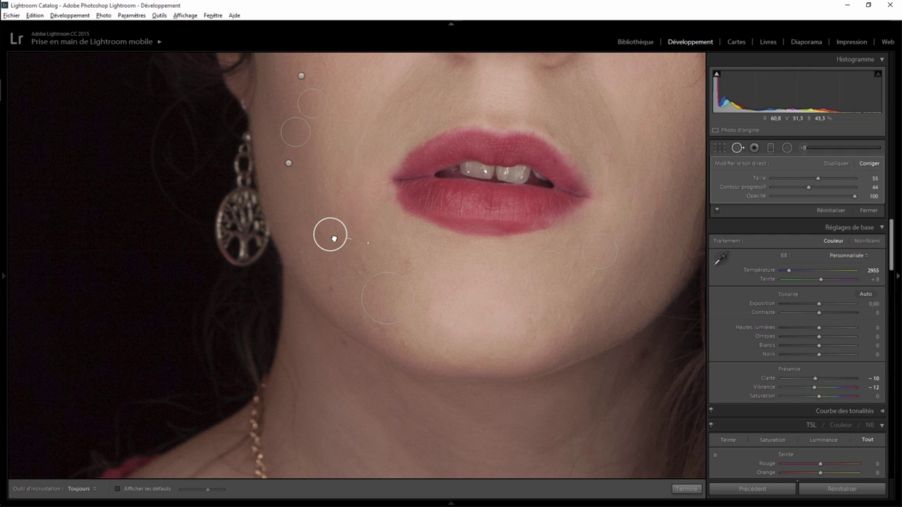
{"action": "left_click_drag", "start_coordinate": [364, 268], "coordinate": [405, 268]}
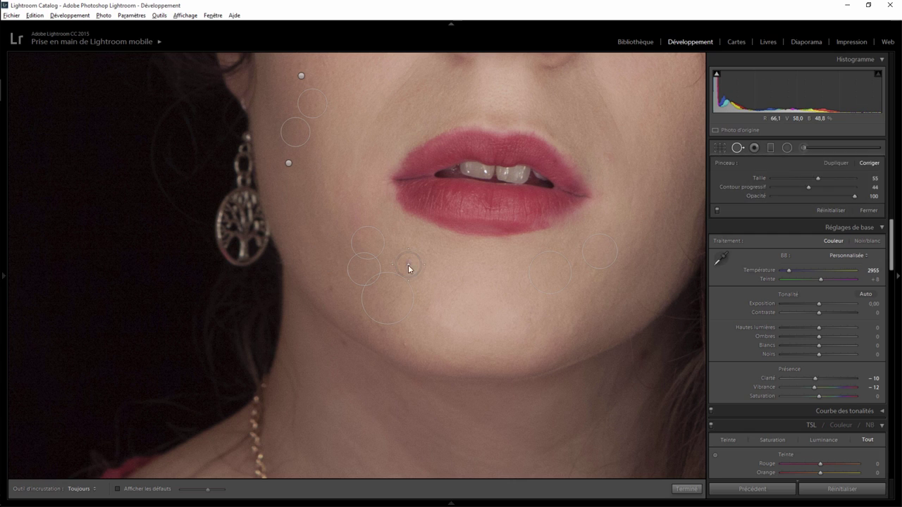
{"action": "mouse_move", "coordinate": [362, 265]}
{"action": "left_mouse_down"}
{"action": "mouse_move", "coordinate": [332, 244]}
{"action": "mouse_move", "coordinate": [364, 269]}
{"action": "left_mouse_up"}
{"action": "left_click", "coordinate": [437, 265]}
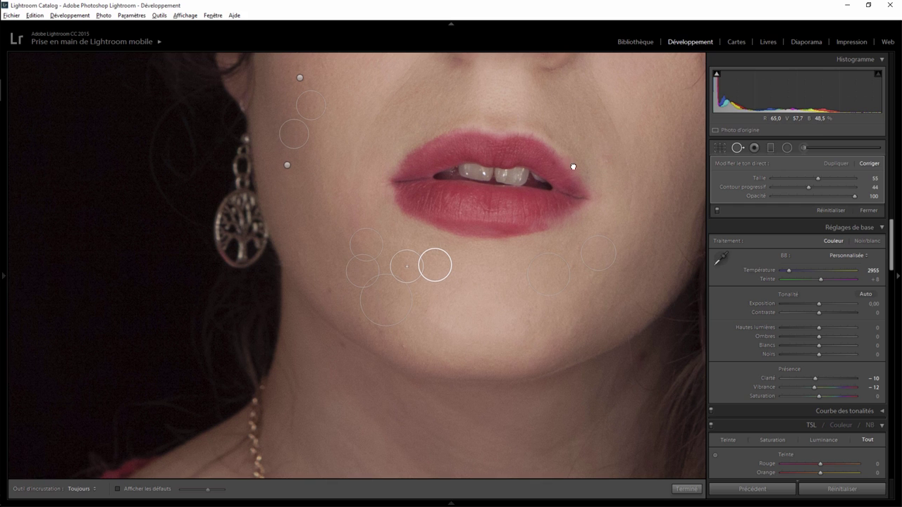
{"action": "left_click_drag", "start_coordinate": [573, 165], "coordinate": [550, 282]}
{"action": "left_click_drag", "start_coordinate": [509, 235], "coordinate": [488, 359]}
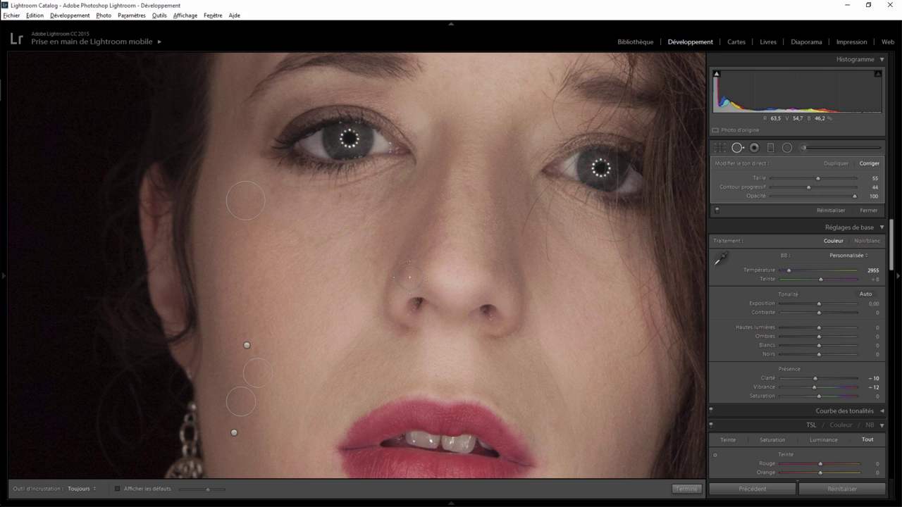
Step: Heal the mid-forehead blemish above the brows at brush size 40 and close Spot Removal
{"action": "left_click_drag", "start_coordinate": [474, 179], "coordinate": [448, 338]}
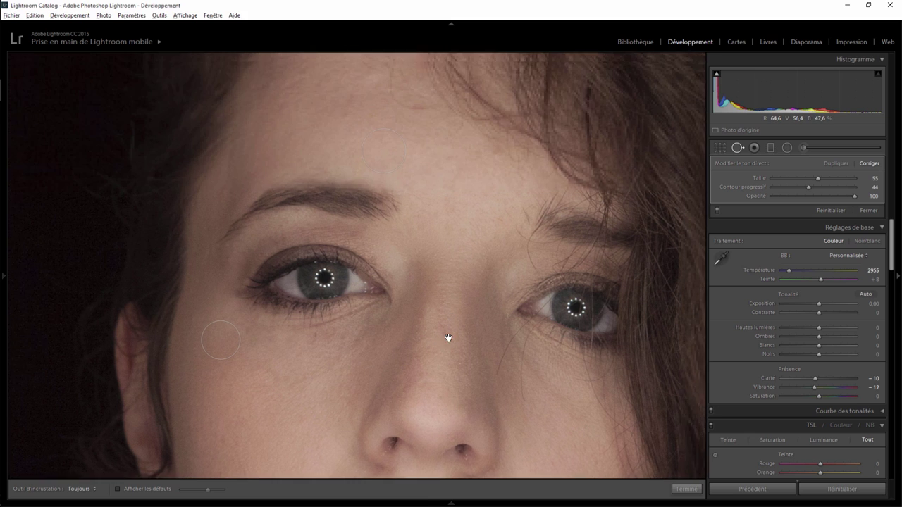
{"action": "left_click_drag", "start_coordinate": [460, 218], "coordinate": [455, 285]}
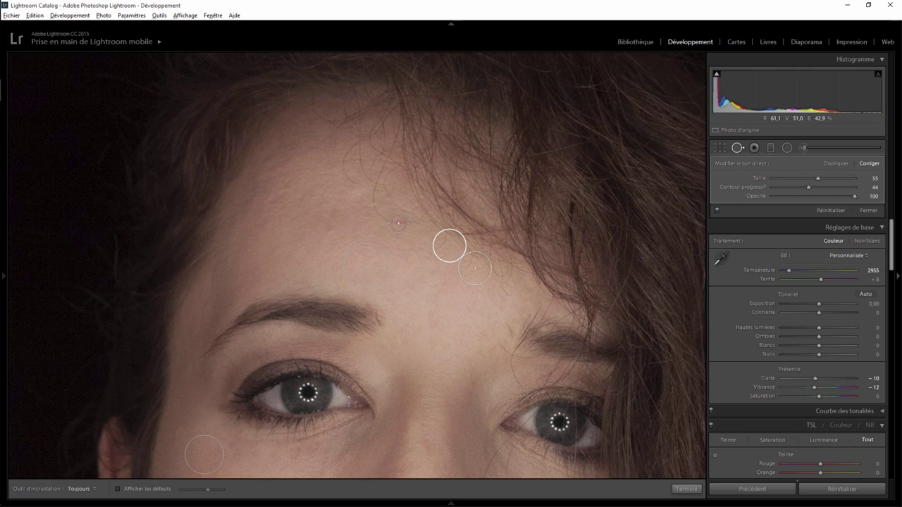
{"action": "scroll", "coordinate": [450, 245], "scroll_direction": "down", "scroll_amount": 3}
{"action": "left_click", "coordinate": [407, 245]}
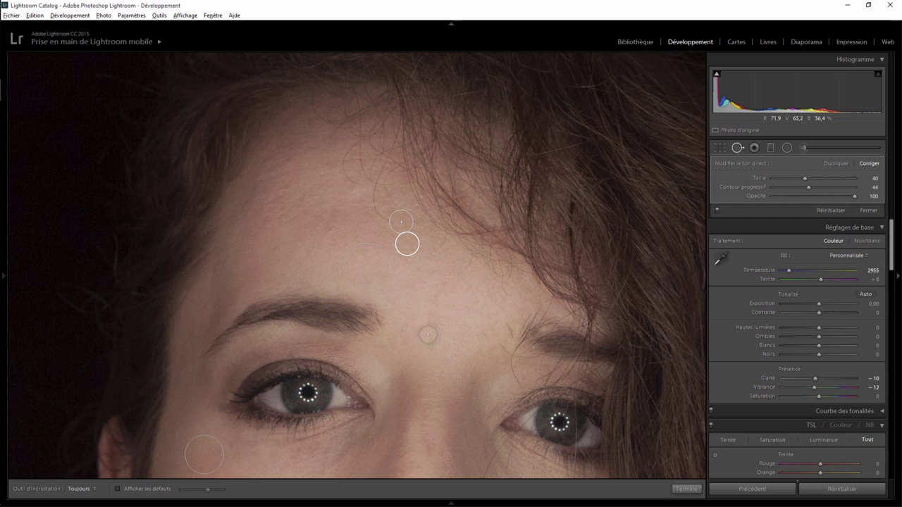
{"action": "left_click", "coordinate": [686, 488]}
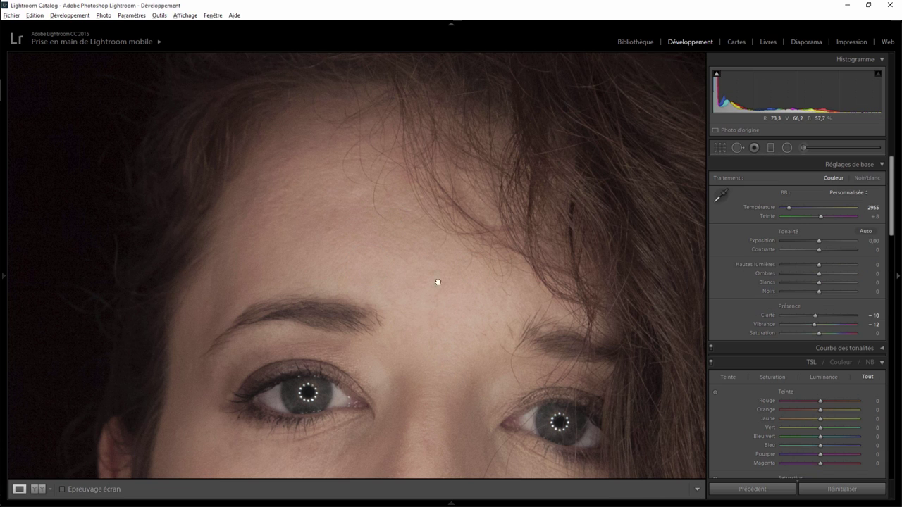
{"action": "left_click_drag", "start_coordinate": [437, 283], "coordinate": [441, 147]}
{"action": "left_click_drag", "start_coordinate": [491, 352], "coordinate": [407, 180]}
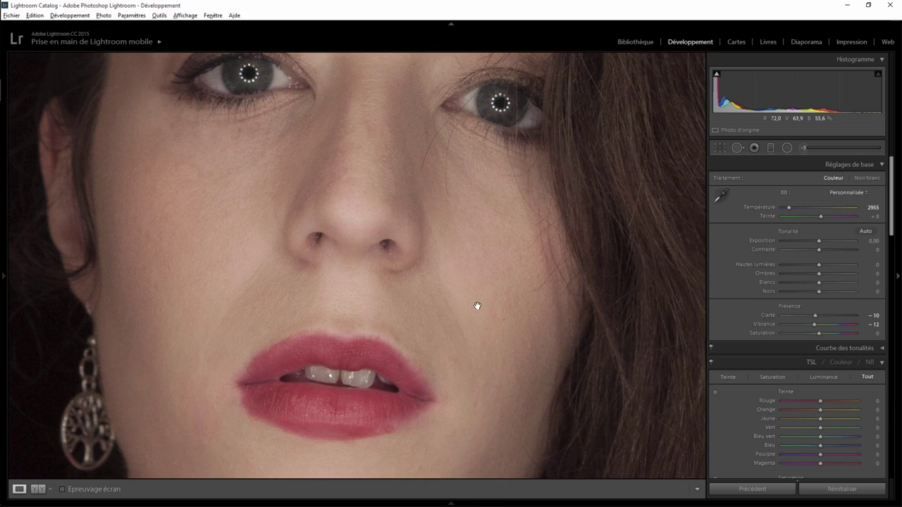
{"action": "left_click_drag", "start_coordinate": [477, 306], "coordinate": [500, 218]}
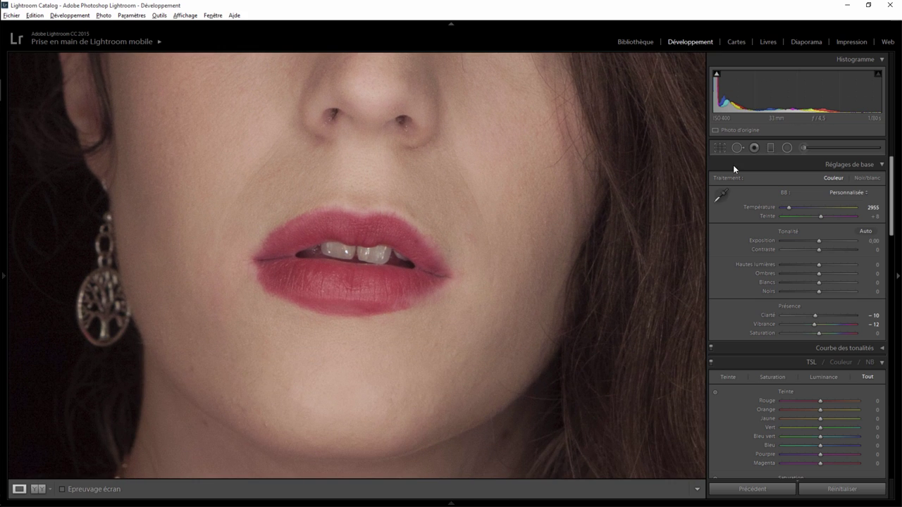
Step: Heal the mark beside the right lip corner using cheek skin above as the source
{"action": "left_click", "coordinate": [737, 148]}
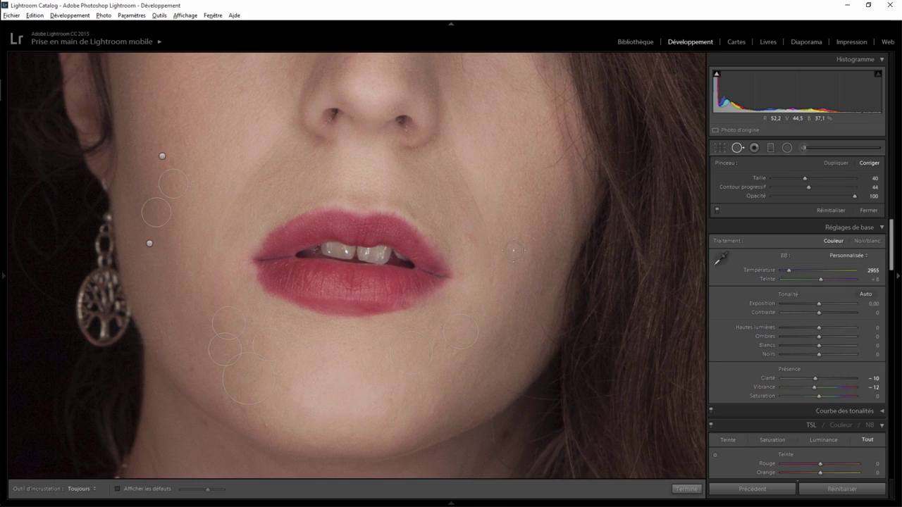
{"action": "left_click", "coordinate": [467, 238]}
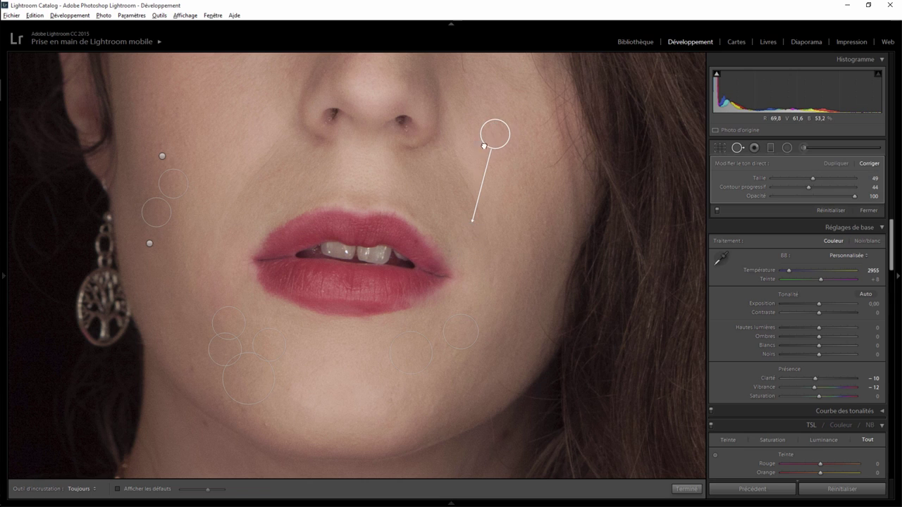
{"action": "left_click_drag", "start_coordinate": [495, 129], "coordinate": [450, 196]}
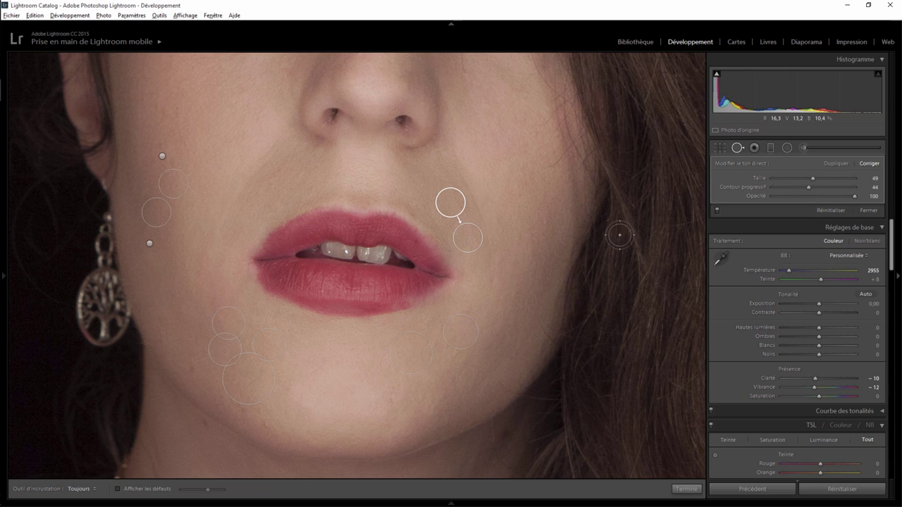
{"action": "left_click", "coordinate": [687, 489]}
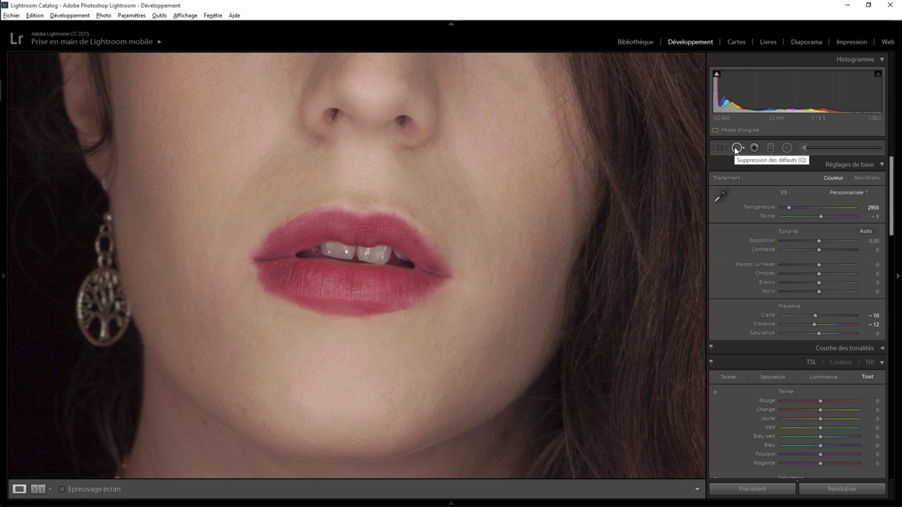
Step: Clone along the right lower-lip edge in Dupliquer mode with a small brush and feather 100
{"action": "left_click", "coordinate": [736, 148]}
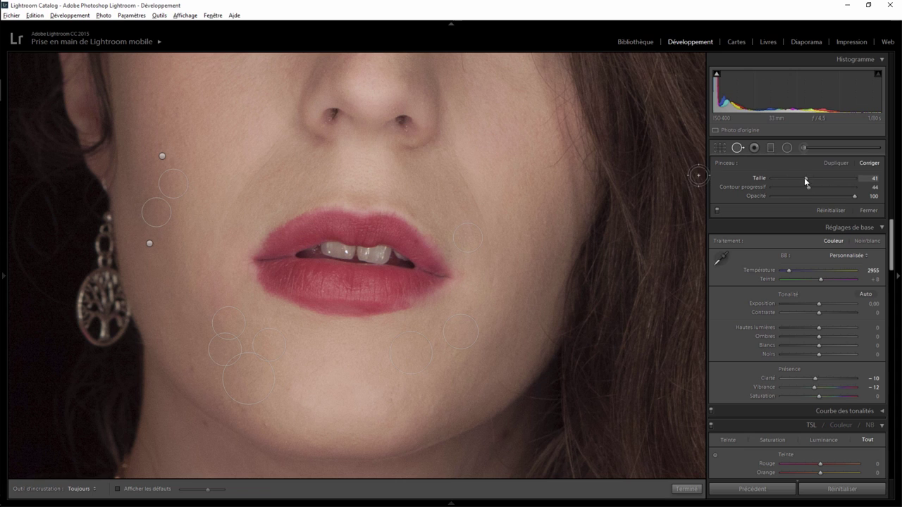
{"action": "left_click_drag", "start_coordinate": [805, 181], "coordinate": [794, 177]}
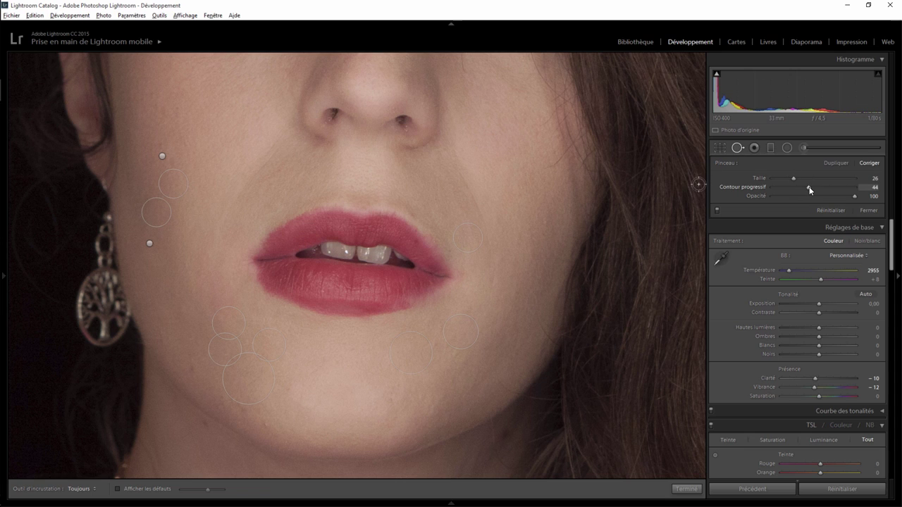
{"action": "left_click_drag", "start_coordinate": [793, 180], "coordinate": [789, 181]}
{"action": "left_click", "coordinate": [837, 163]}
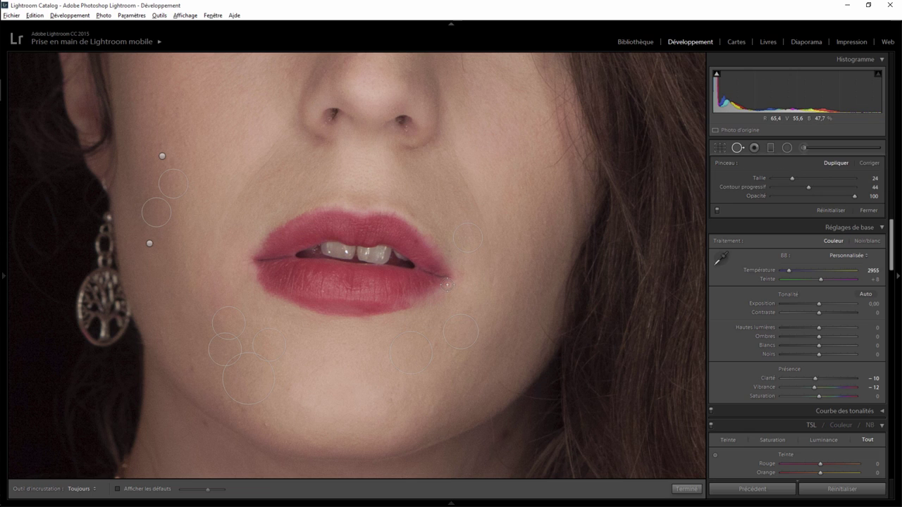
{"action": "left_click", "coordinate": [447, 285]}
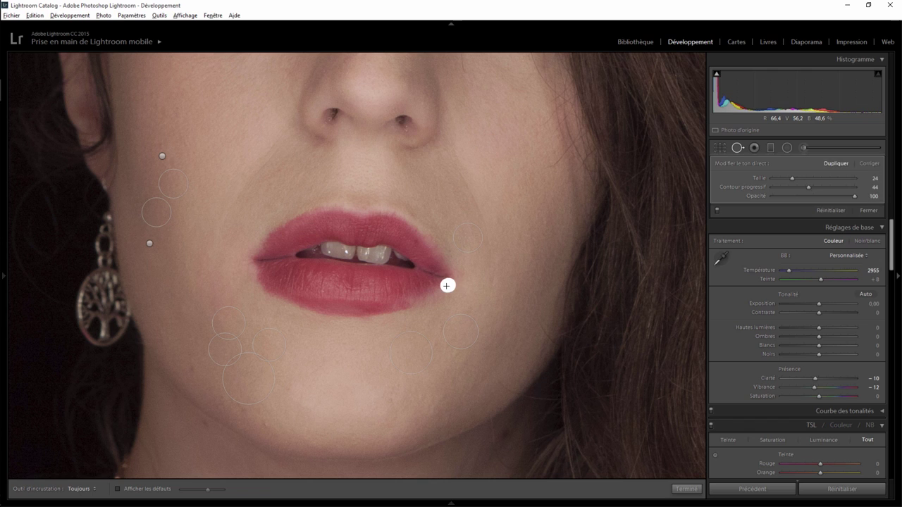
{"action": "mouse_move", "coordinate": [443, 287]}
{"action": "left_mouse_down"}
{"action": "mouse_move", "coordinate": [419, 307]}
{"action": "mouse_move", "coordinate": [358, 317]}
{"action": "left_mouse_up"}
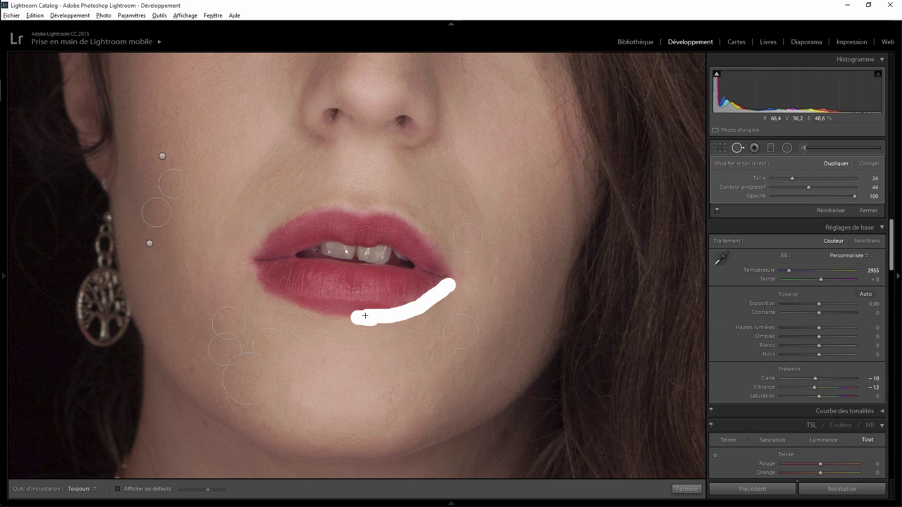
{"action": "left_click_drag", "start_coordinate": [359, 316], "coordinate": [411, 332]}
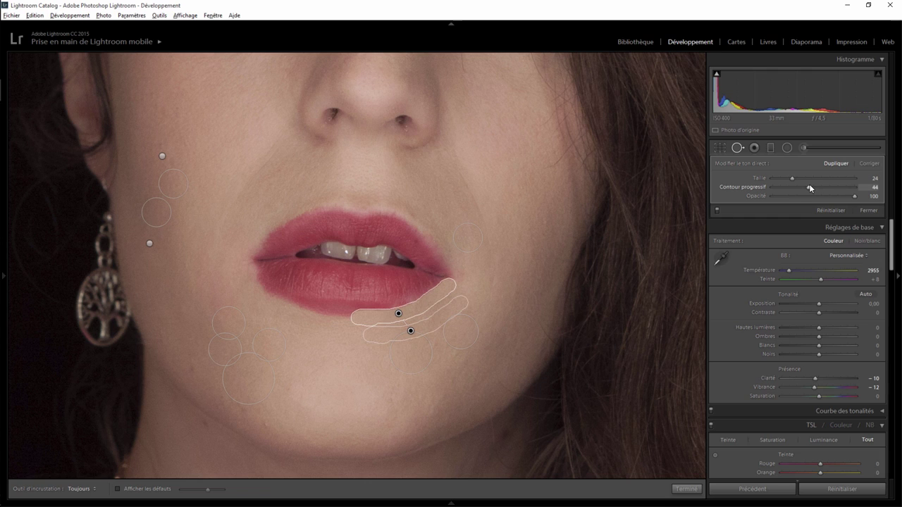
{"action": "left_click_drag", "start_coordinate": [825, 192], "coordinate": [872, 195]}
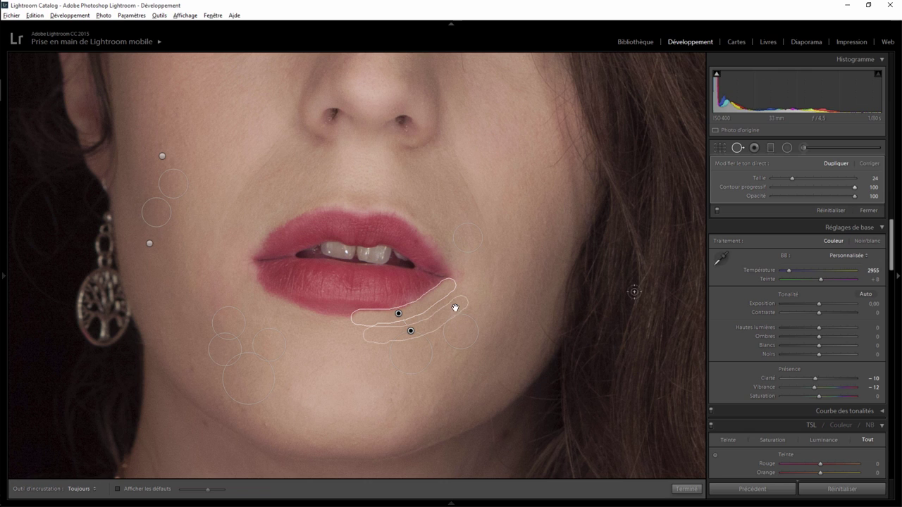
{"action": "left_click", "coordinate": [686, 489]}
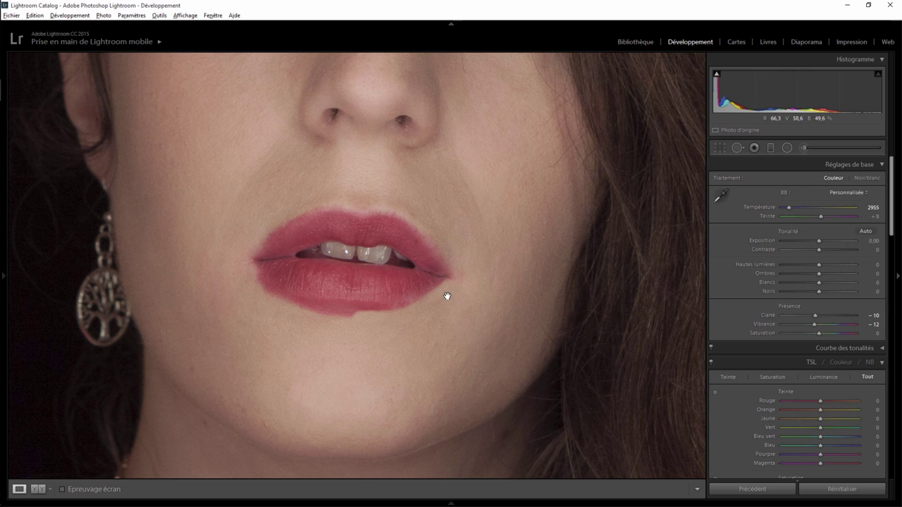
Step: Clone-paint the lower lip's left edge at size 24, sourcing from just below the lip
{"action": "left_click", "coordinate": [803, 147]}
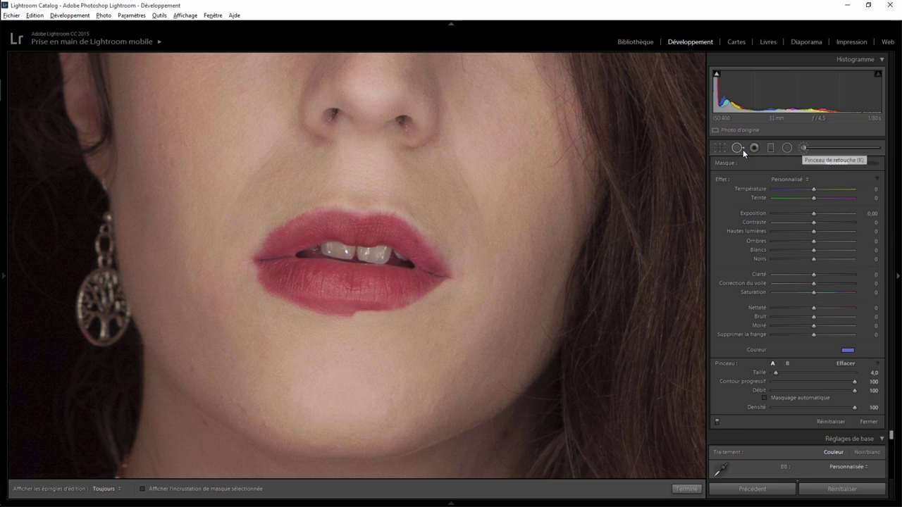
{"action": "left_click", "coordinate": [737, 148]}
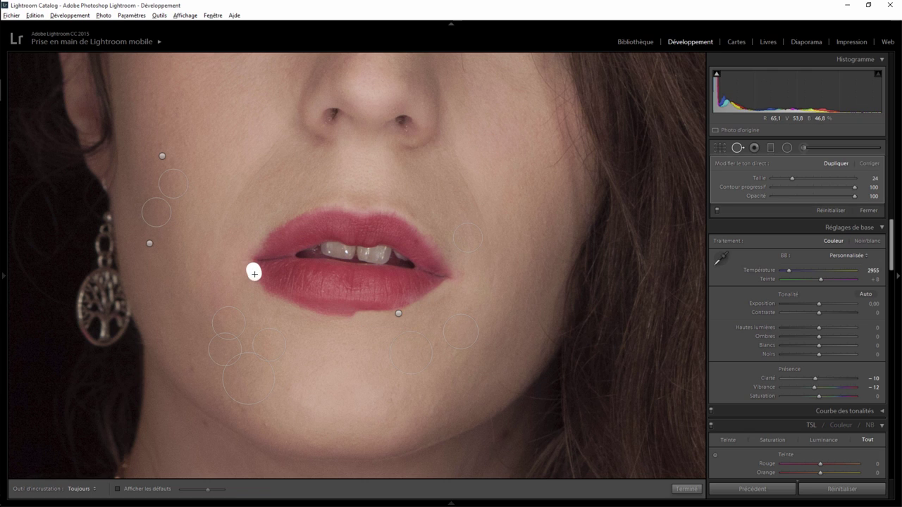
{"action": "mouse_move", "coordinate": [256, 278]}
{"action": "left_mouse_down"}
{"action": "mouse_move", "coordinate": [292, 308]}
{"action": "mouse_move", "coordinate": [365, 319]}
{"action": "left_mouse_up"}
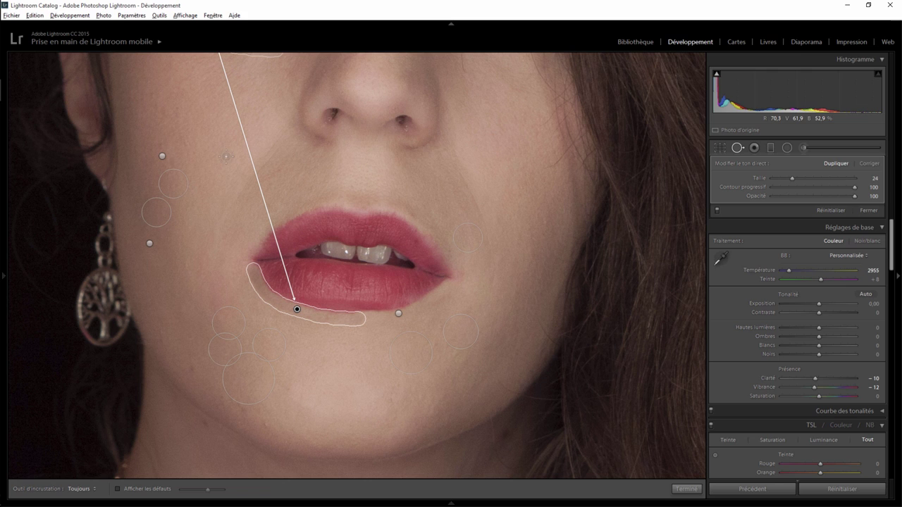
{"action": "left_click_drag", "start_coordinate": [250, 59], "coordinate": [252, 131]}
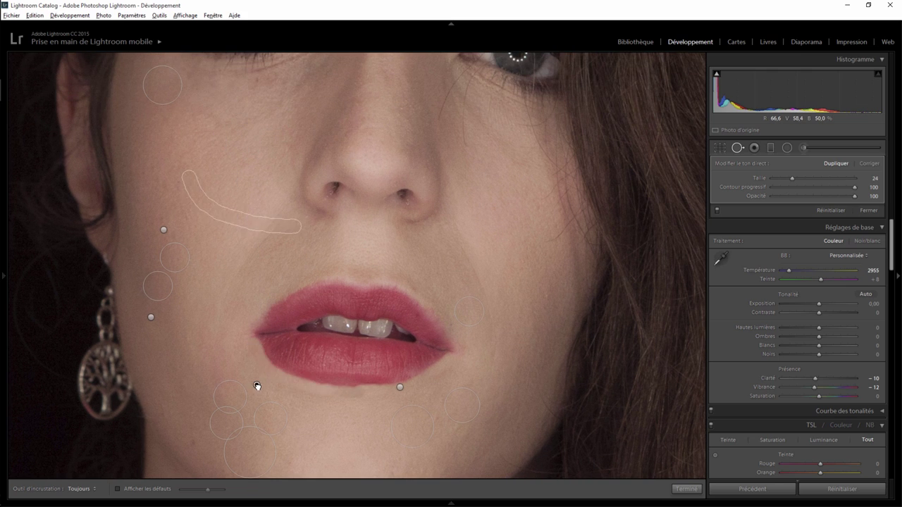
{"action": "mouse_move", "coordinate": [243, 350]}
{"action": "left_mouse_down"}
{"action": "mouse_move", "coordinate": [268, 389]}
{"action": "mouse_move", "coordinate": [352, 408]}
{"action": "left_mouse_up"}
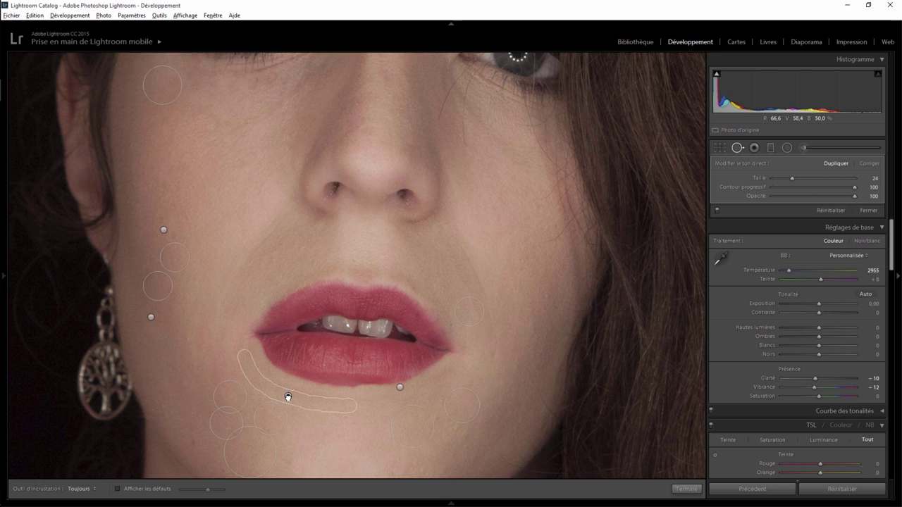
{"action": "left_click_drag", "start_coordinate": [287, 397], "coordinate": [300, 382]}
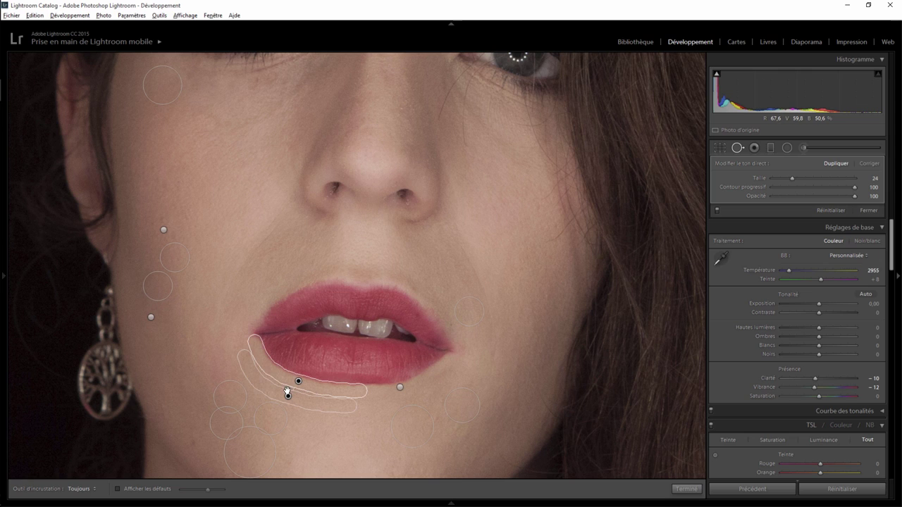
{"action": "left_click", "coordinate": [692, 488]}
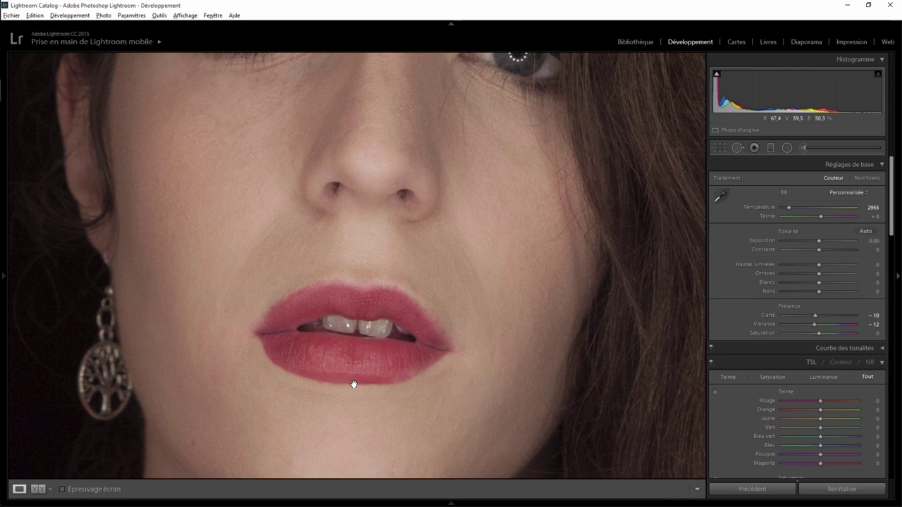
Step: Switch to Heal and paint two size-24 heal strokes below the lower lip from cleaner chin skin
{"action": "left_click", "coordinate": [738, 149]}
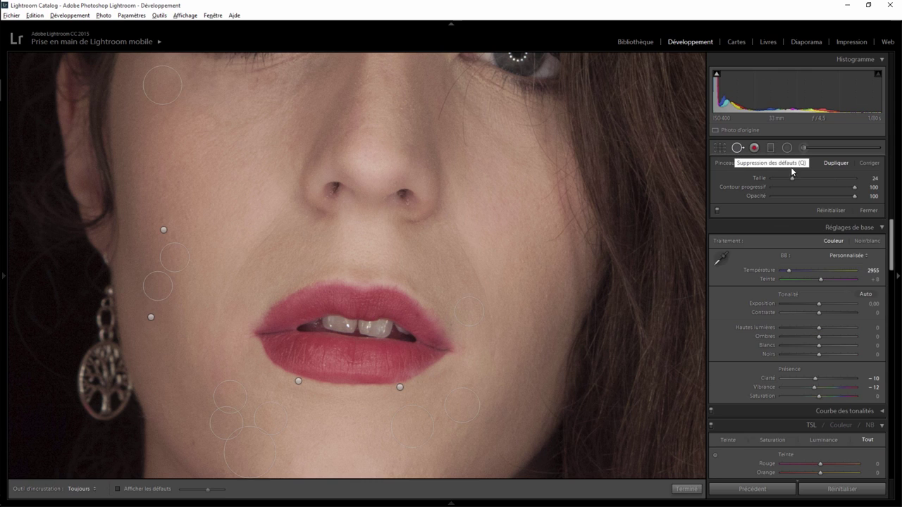
{"action": "left_click", "coordinate": [872, 164]}
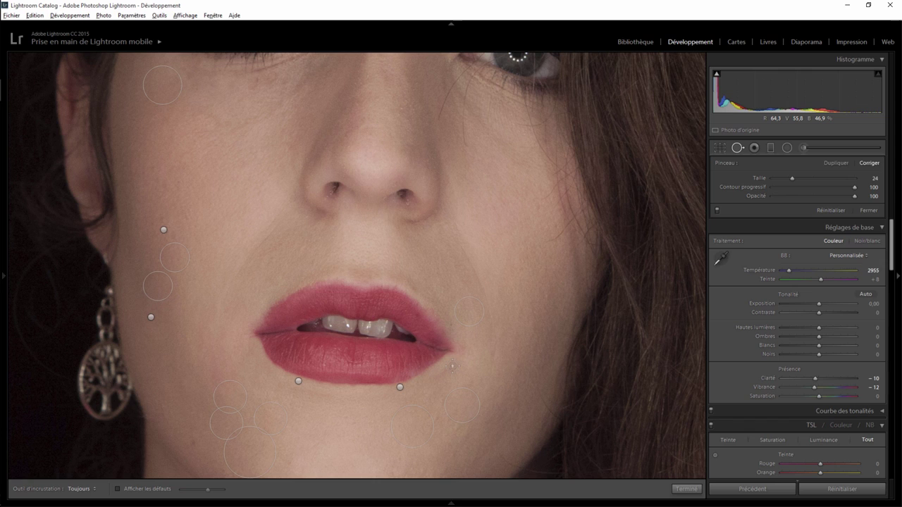
{"action": "mouse_move", "coordinate": [453, 365]}
{"action": "left_mouse_down"}
{"action": "mouse_move", "coordinate": [412, 390]}
{"action": "mouse_move", "coordinate": [345, 401]}
{"action": "mouse_move", "coordinate": [390, 400]}
{"action": "left_mouse_up"}
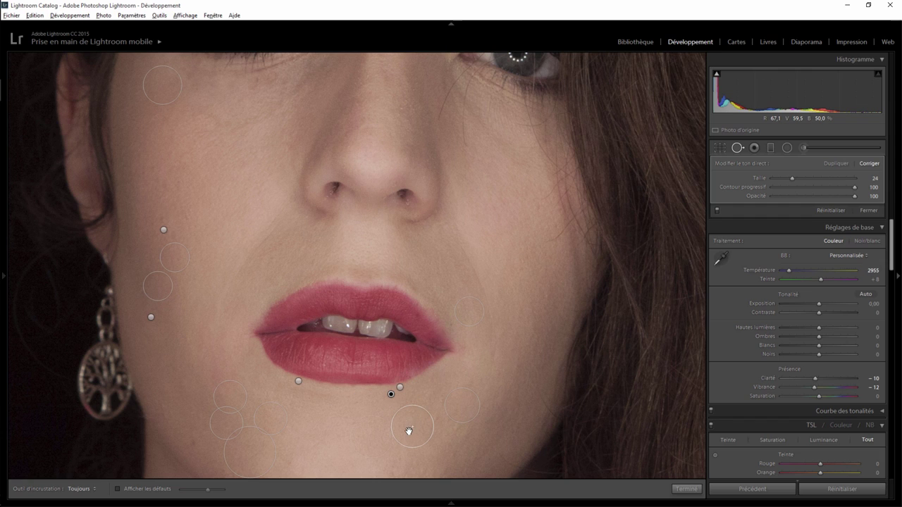
{"action": "left_click_drag", "start_coordinate": [408, 430], "coordinate": [385, 419]}
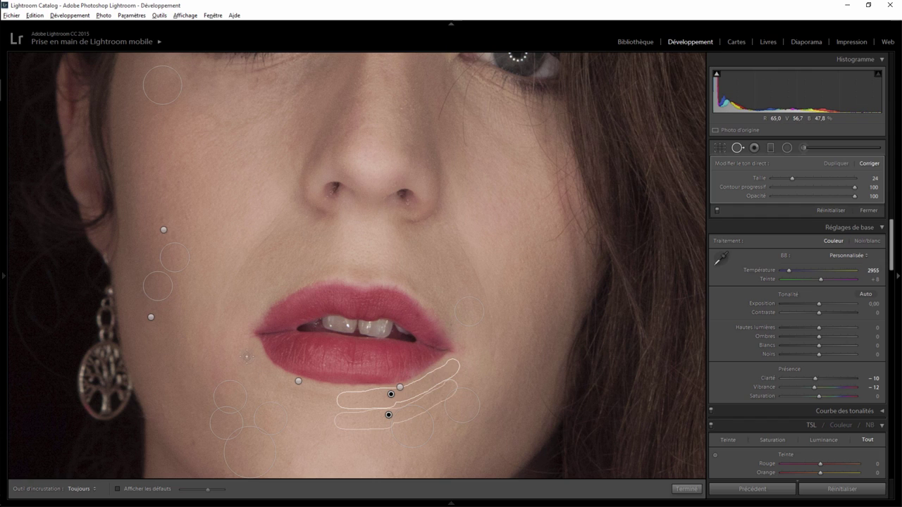
{"action": "left_click", "coordinate": [330, 398]}
{"action": "mouse_move", "coordinate": [335, 397]}
{"action": "left_mouse_down"}
{"action": "mouse_move", "coordinate": [343, 398]}
{"action": "mouse_move", "coordinate": [280, 383]}
{"action": "mouse_move", "coordinate": [243, 348]}
{"action": "left_mouse_up"}
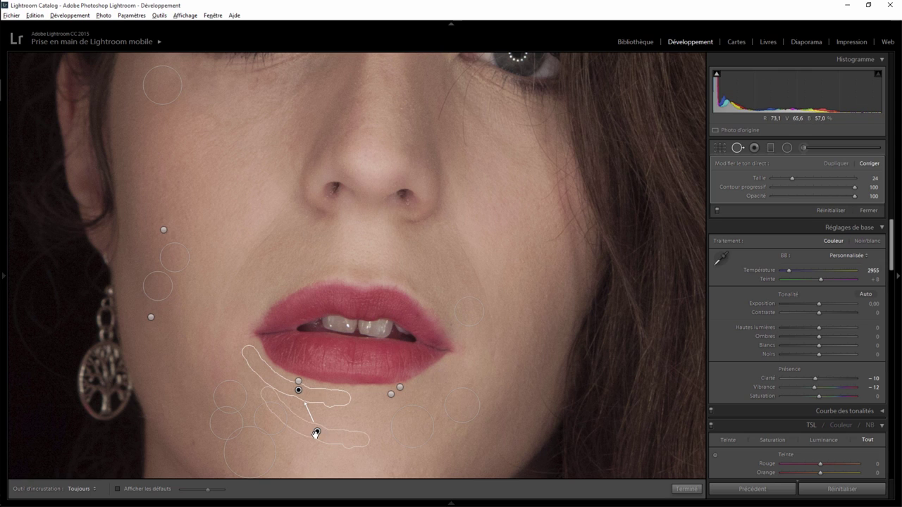
{"action": "left_click", "coordinate": [687, 488]}
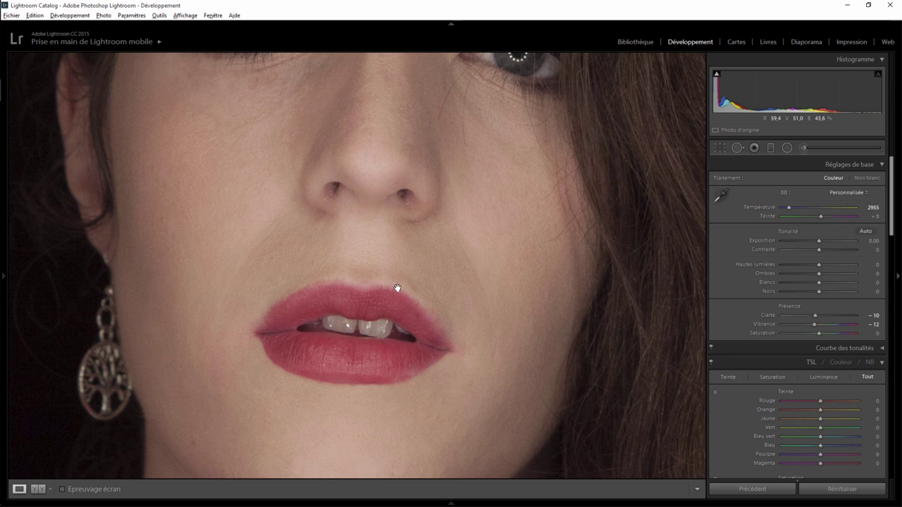
Step: Paint a clone stroke over the skin above the upper lip's left side
{"action": "left_click", "coordinate": [737, 148]}
{"action": "left_click", "coordinate": [835, 163]}
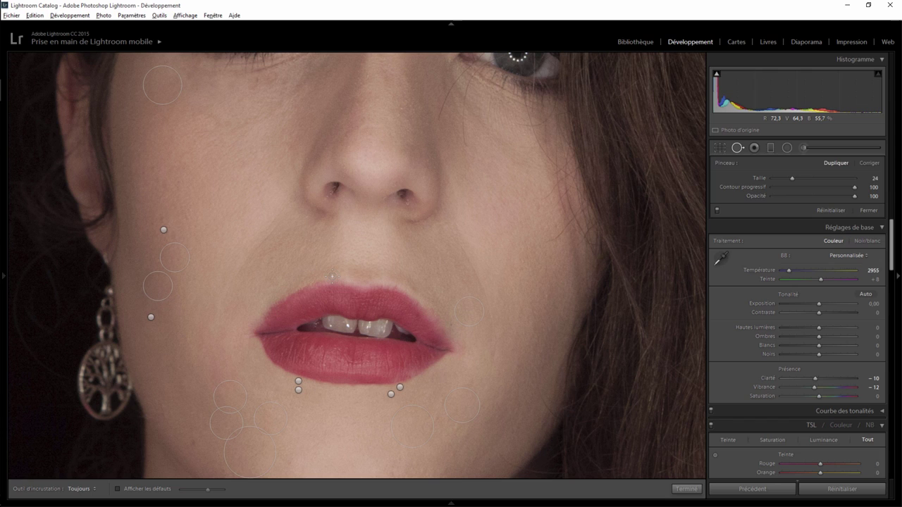
{"action": "left_click_drag", "start_coordinate": [331, 276], "coordinate": [261, 316]}
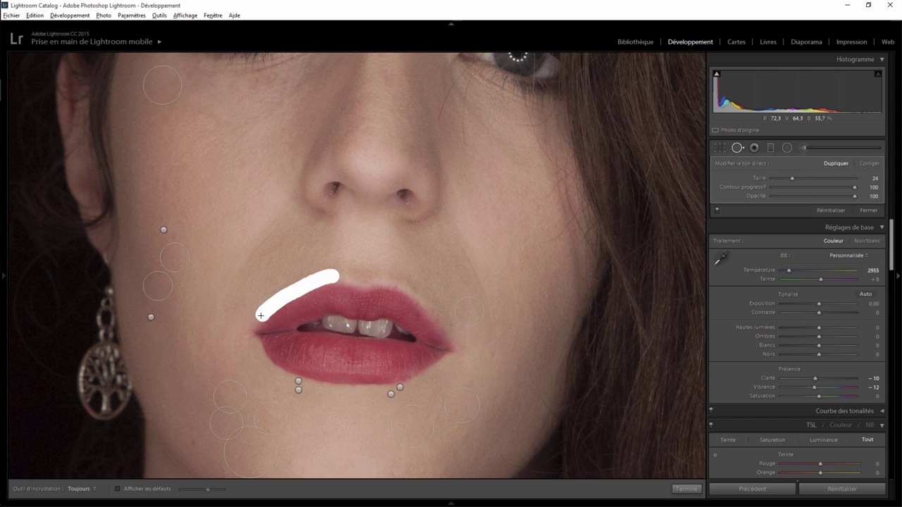
{"action": "mouse_move", "coordinate": [261, 316]}
{"action": "left_mouse_down"}
{"action": "mouse_move", "coordinate": [246, 327]}
{"action": "mouse_move", "coordinate": [276, 283]}
{"action": "left_mouse_up"}
{"action": "left_click", "coordinate": [685, 489]}
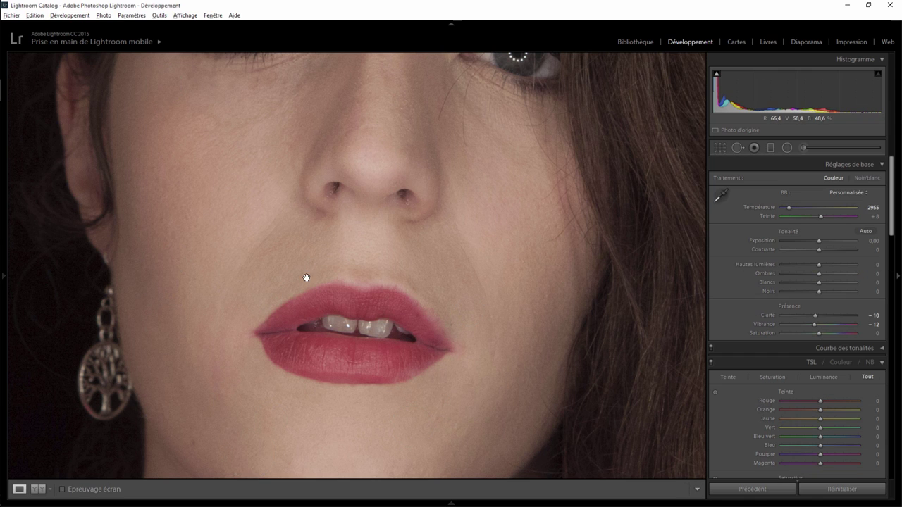
Step: Redo it as a size-33 heal stroke sourced from skin just beside the lip
{"action": "left_click", "coordinate": [737, 147]}
{"action": "left_click", "coordinate": [869, 162]}
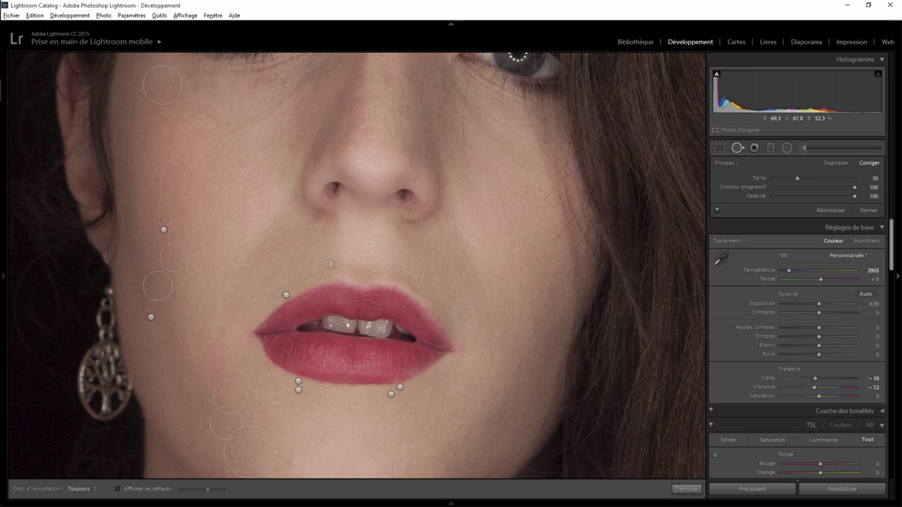
{"action": "left_click_drag", "start_coordinate": [325, 267], "coordinate": [307, 274]}
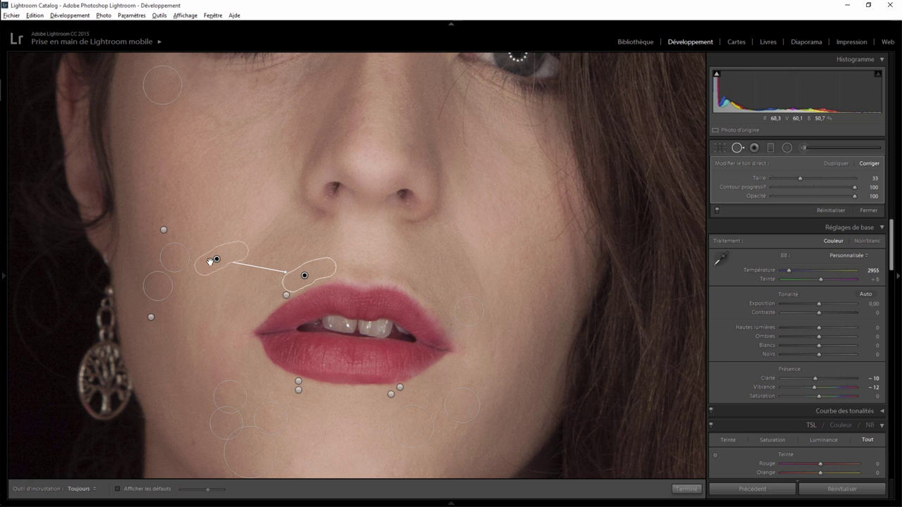
{"action": "left_click_drag", "start_coordinate": [241, 264], "coordinate": [285, 265]}
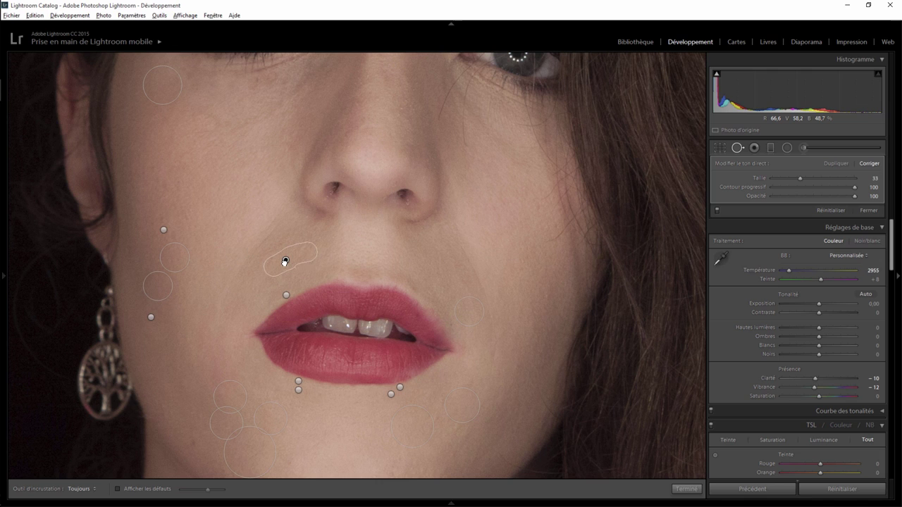
Step: Zoom into the lips and set up an Adjustment Brush with reset effects and Sharpness −100
{"action": "left_click", "coordinate": [687, 488]}
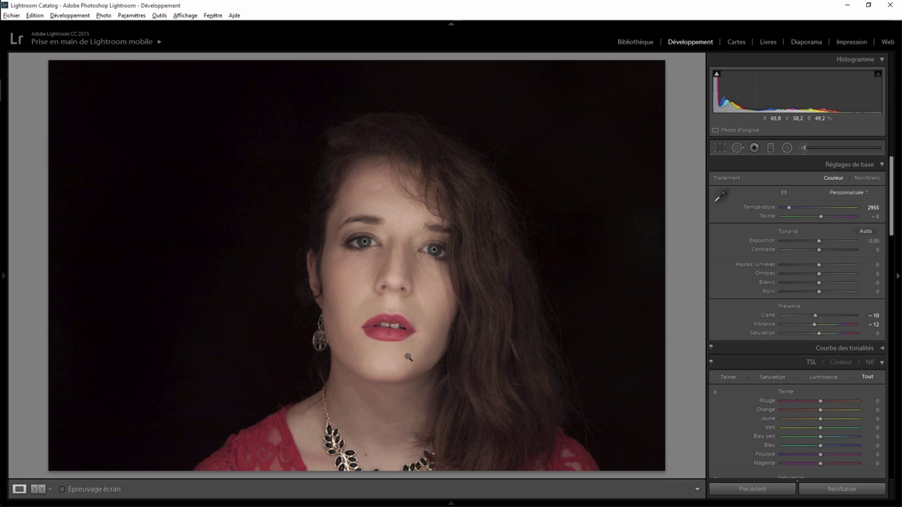
{"action": "left_click", "coordinate": [388, 341]}
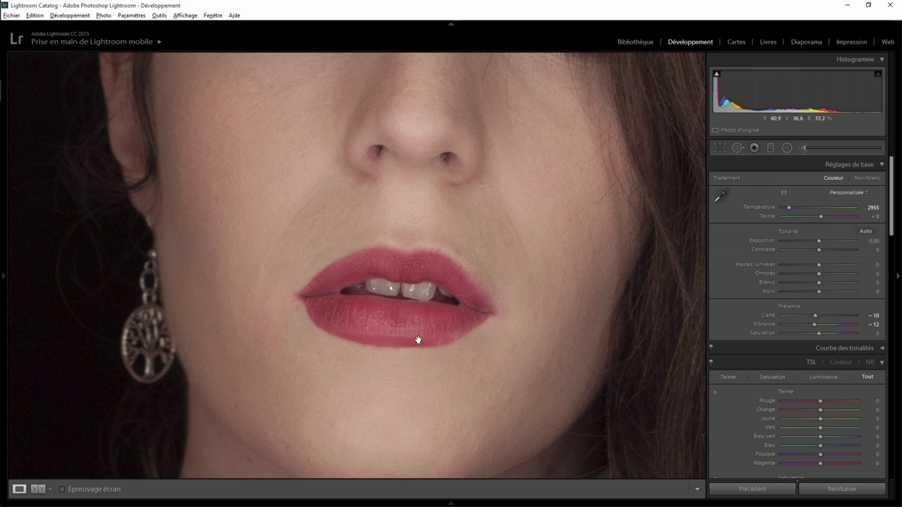
{"action": "left_click", "coordinate": [800, 148]}
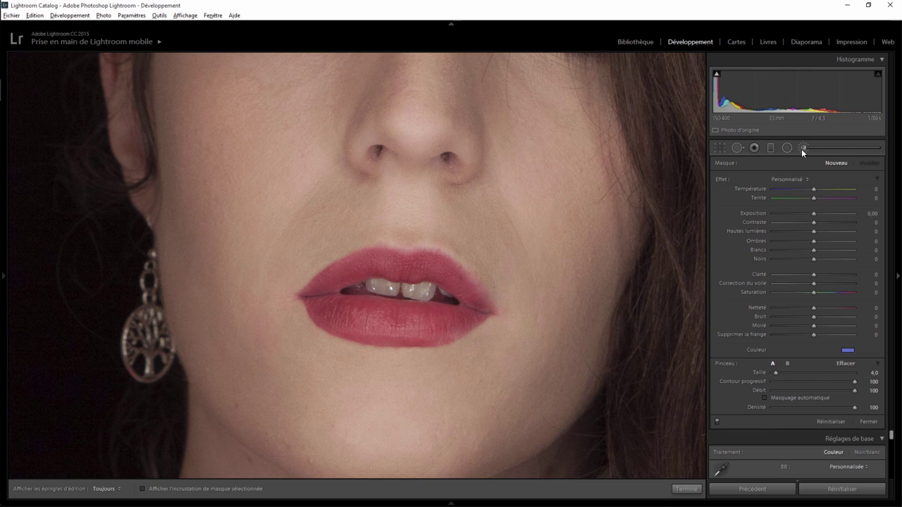
{"action": "double_click", "coordinate": [722, 179]}
{"action": "left_click_drag", "start_coordinate": [815, 307], "coordinate": [762, 308]}
Step: Paint a size-3 mask along the lower lip edge and ease its Sharpness to −55
{"action": "scroll", "coordinate": [486, 329], "scroll_direction": "down", "scroll_amount": 2}
{"action": "key", "text": "h"}
{"action": "mouse_move", "coordinate": [456, 337]}
{"action": "left_mouse_down"}
{"action": "mouse_move", "coordinate": [358, 345]}
{"action": "mouse_move", "coordinate": [312, 324]}
{"action": "mouse_move", "coordinate": [296, 301]}
{"action": "left_mouse_up"}
{"action": "key", "text": "h"}
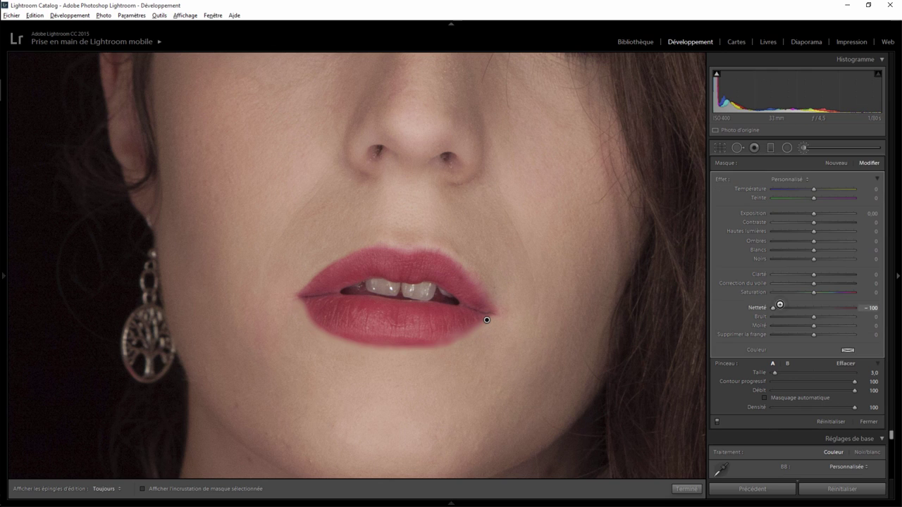
{"action": "mouse_move", "coordinate": [775, 309]}
{"action": "left_mouse_down"}
{"action": "mouse_move", "coordinate": [801, 310]}
{"action": "mouse_move", "coordinate": [792, 311]}
{"action": "left_mouse_up"}
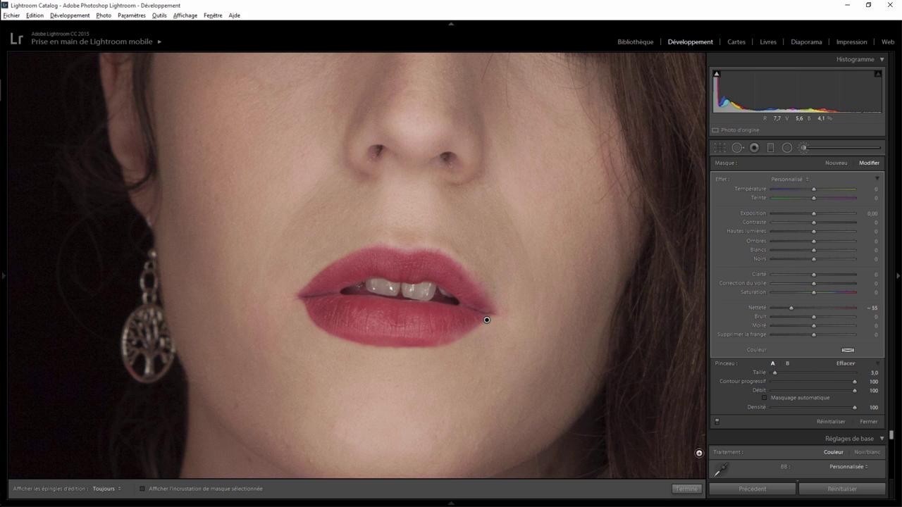
{"action": "left_click", "coordinate": [692, 488]}
{"action": "left_click", "coordinate": [446, 128]}
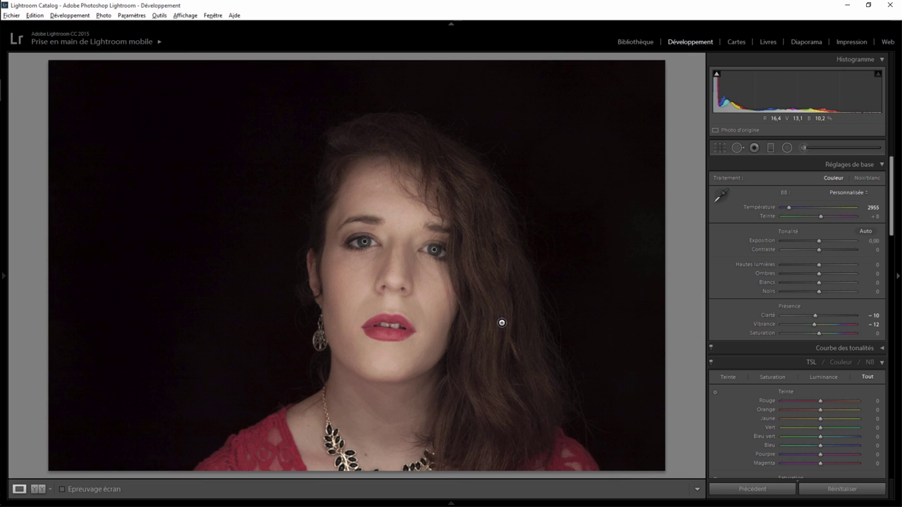
Step: Zoom into the eyes and add an inverted radial filter on the left iris at Saturation 100
{"action": "left_click", "coordinate": [422, 330]}
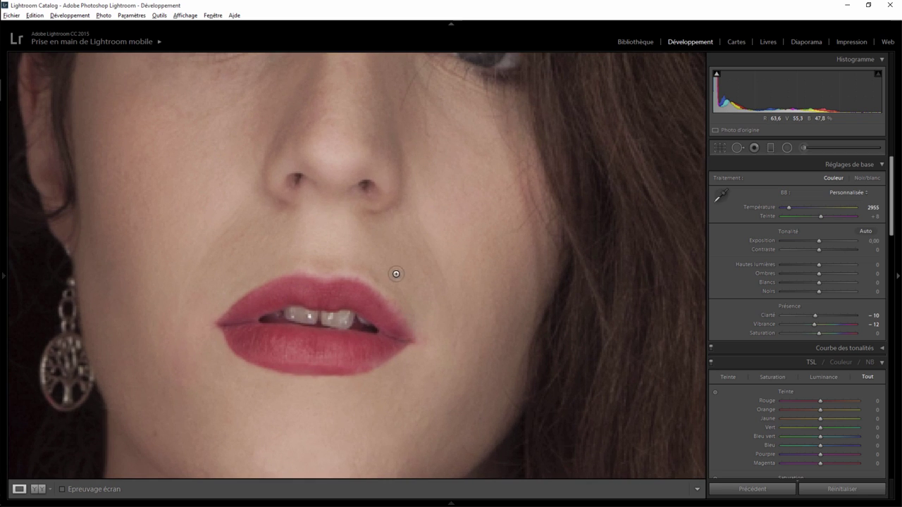
{"action": "mouse_move", "coordinate": [277, 149]}
{"action": "left_mouse_down"}
{"action": "mouse_move", "coordinate": [355, 261]}
{"action": "mouse_move", "coordinate": [359, 288]}
{"action": "left_mouse_up"}
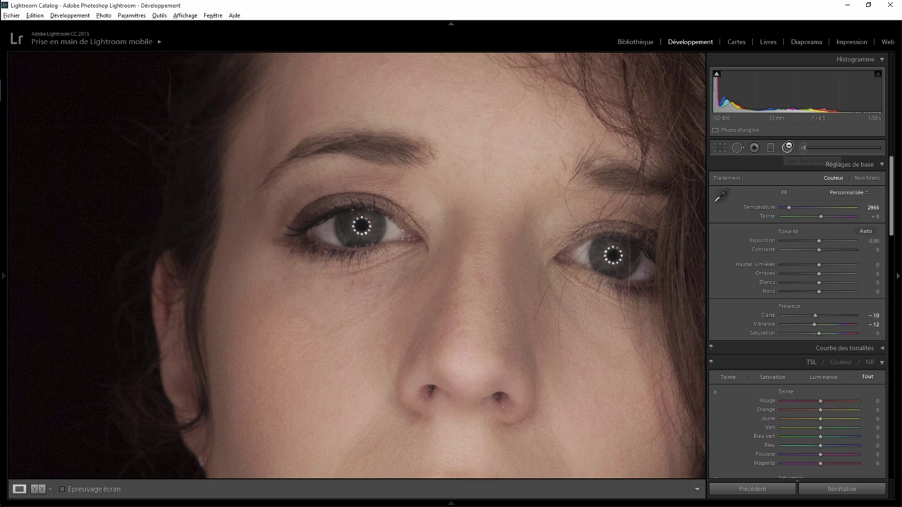
{"action": "left_click", "coordinate": [787, 147]}
{"action": "left_click_drag", "start_coordinate": [357, 224], "coordinate": [380, 244]}
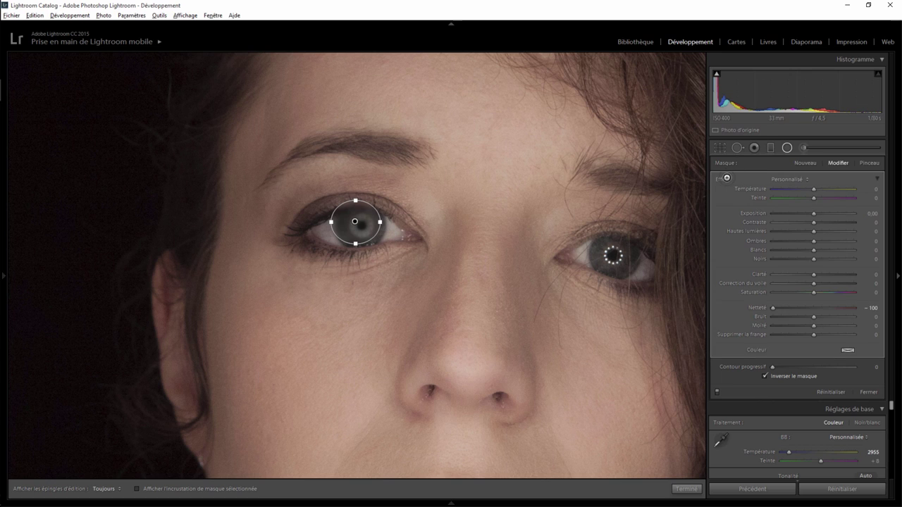
{"action": "left_click_drag", "start_coordinate": [355, 222], "coordinate": [360, 228]}
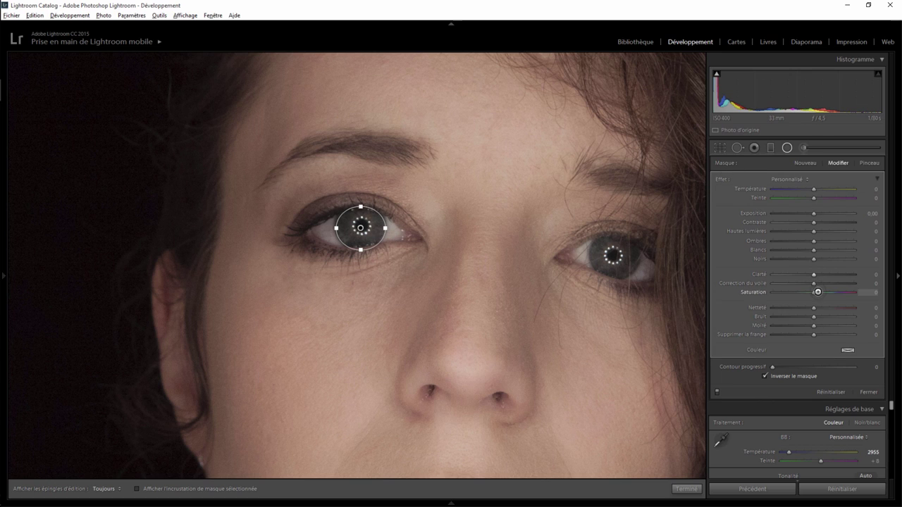
{"action": "left_click_drag", "start_coordinate": [843, 292], "coordinate": [859, 292]}
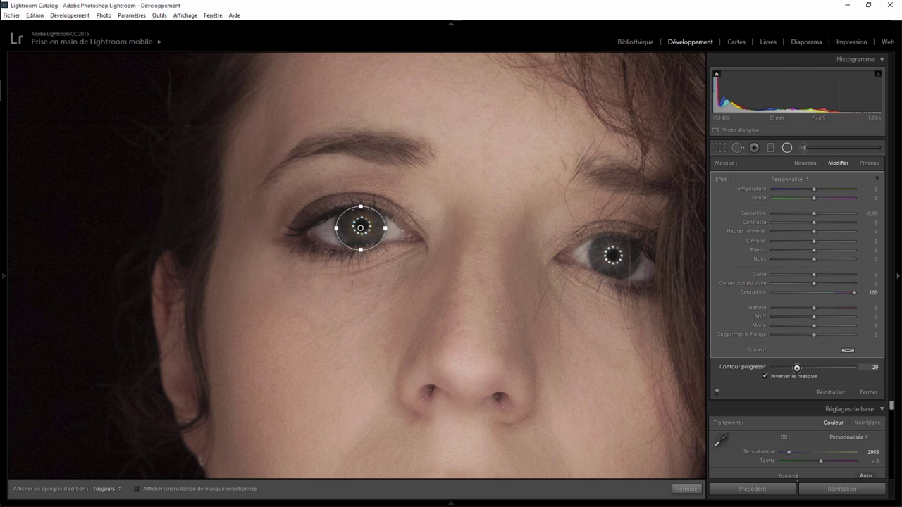
Step: Duplicate the iris filter onto the right iris and finish the radial filters
{"action": "right_click", "coordinate": [361, 229]}
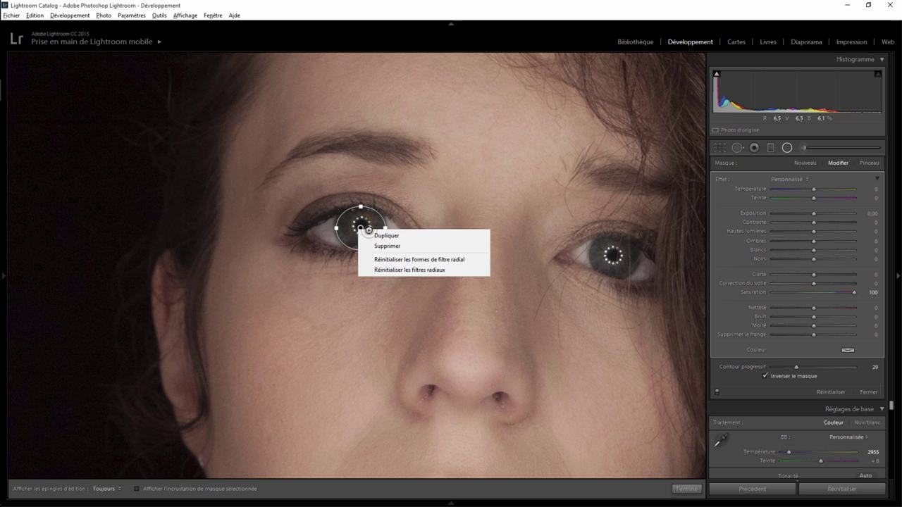
{"action": "key", "text": "Escape"}
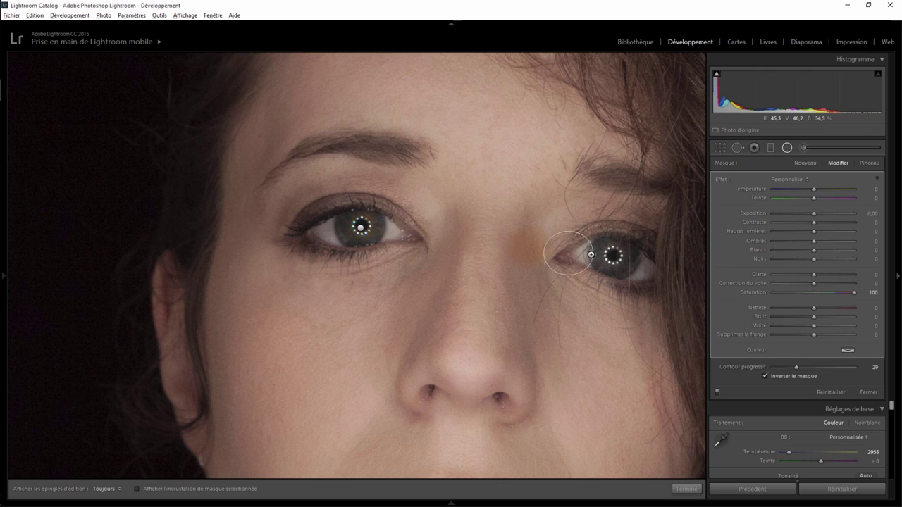
{"action": "left_click_drag", "start_coordinate": [591, 254], "coordinate": [615, 256]}
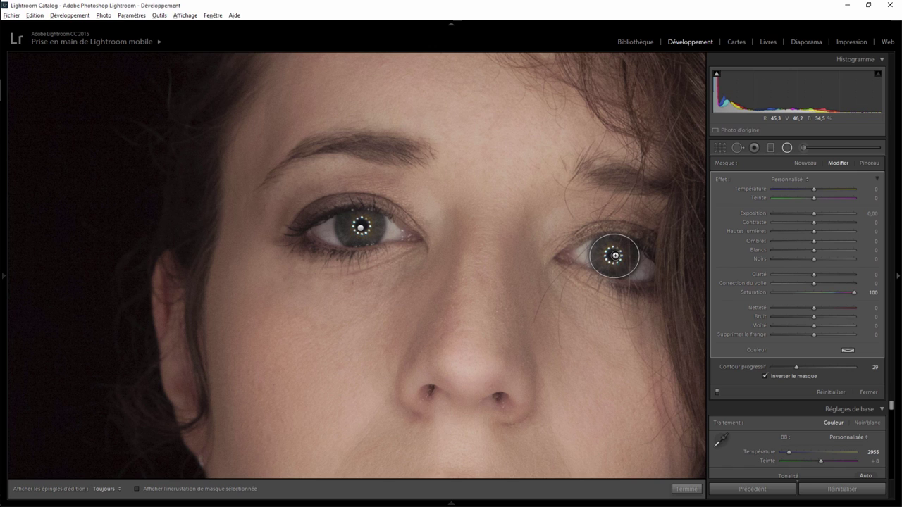
{"action": "left_click", "coordinate": [687, 488]}
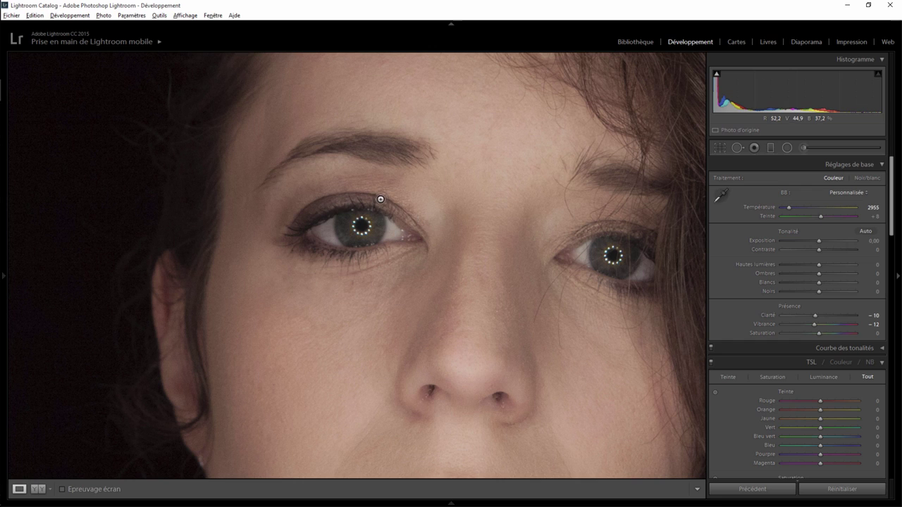
{"action": "left_click", "coordinate": [806, 146]}
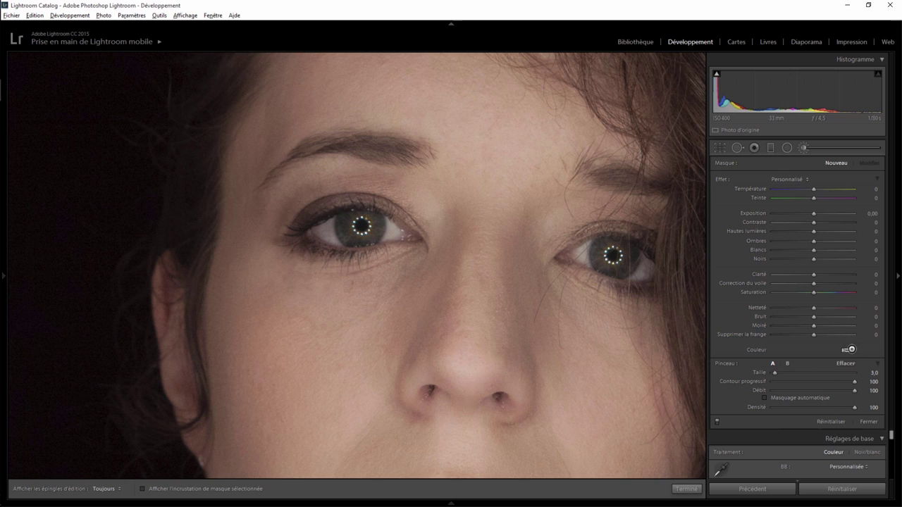
Step: Set the brush tint to blue and paint eyeshadow along both upper eyelids
{"action": "left_click", "coordinate": [850, 349]}
{"action": "left_click", "coordinate": [749, 337]}
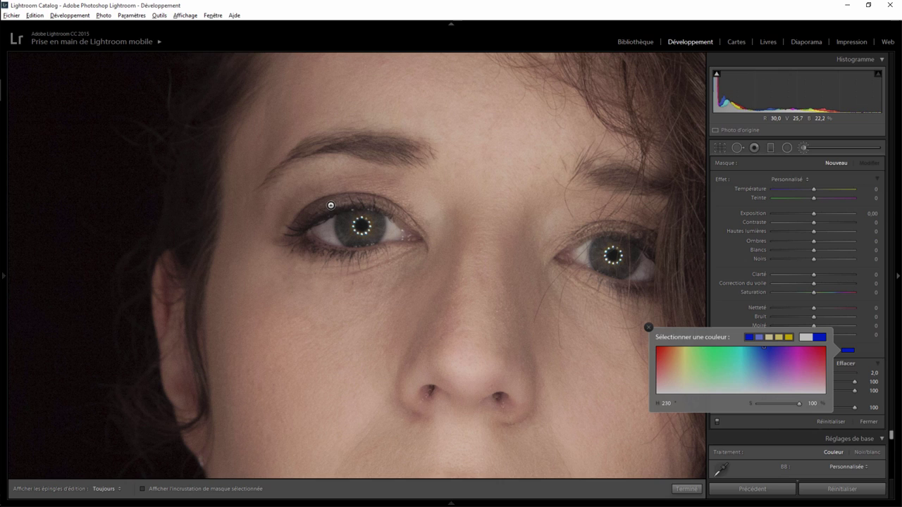
{"action": "left_click_drag", "start_coordinate": [328, 207], "coordinate": [298, 224]}
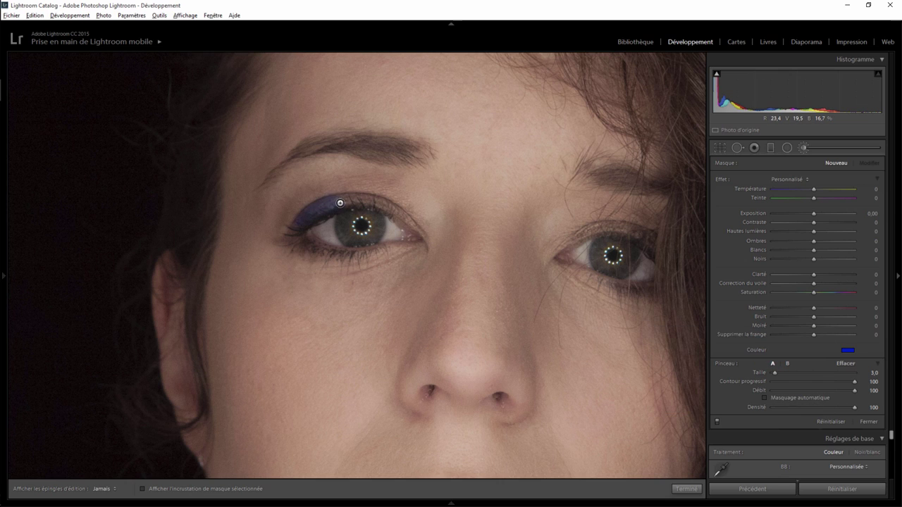
{"action": "left_click_drag", "start_coordinate": [340, 202], "coordinate": [363, 200]}
{"action": "key", "text": "h"}
{"action": "left_click_drag", "start_coordinate": [410, 223], "coordinate": [411, 223]}
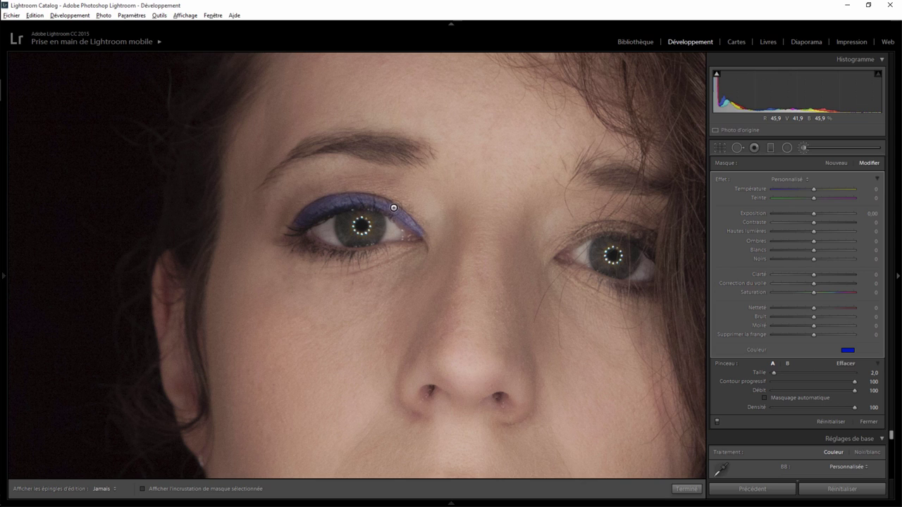
{"action": "key", "text": "h"}
{"action": "key", "text": "h"}
{"action": "left_click_drag", "start_coordinate": [564, 249], "coordinate": [574, 240]}
{"action": "left_click_drag", "start_coordinate": [653, 236], "coordinate": [627, 229]}
Step: Make the eyeshadow tint paler, then start a new brush with a purple tint (H 277)
{"action": "left_click", "coordinate": [848, 349]}
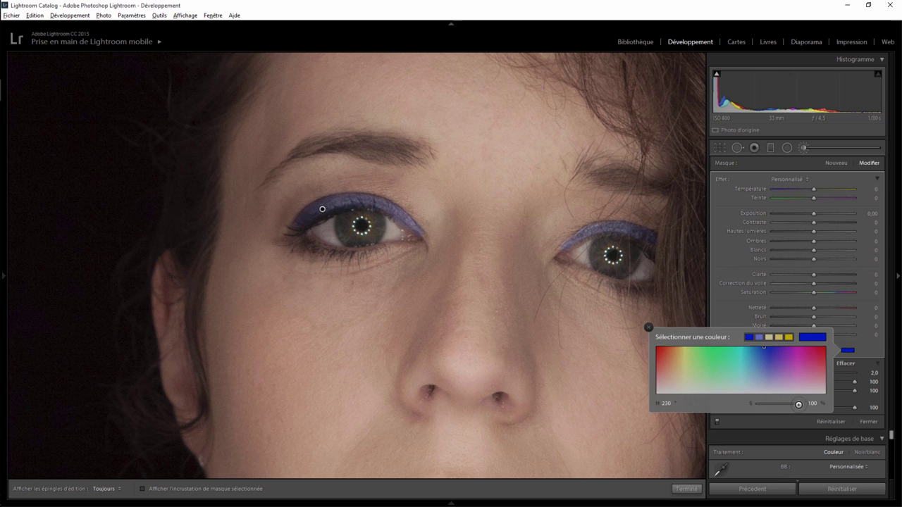
{"action": "left_click_drag", "start_coordinate": [798, 405], "coordinate": [781, 404]}
{"action": "left_click", "coordinate": [836, 162]}
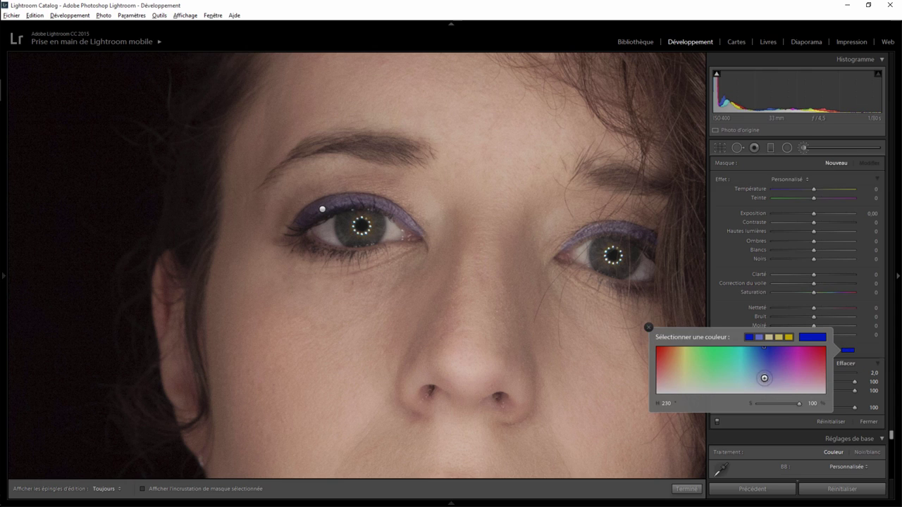
{"action": "mouse_move", "coordinate": [764, 378]}
{"action": "left_mouse_down"}
{"action": "mouse_move", "coordinate": [739, 358]}
{"action": "mouse_move", "coordinate": [784, 353]}
{"action": "left_mouse_up"}
Step: Paint purple eyeliner under both lower lids, undoing one stray stroke
{"action": "left_click", "coordinate": [648, 327]}
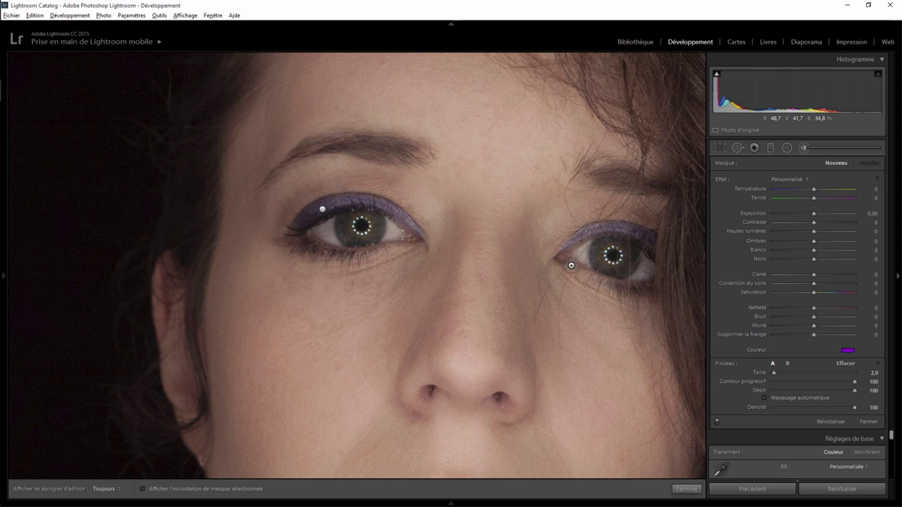
{"action": "key", "text": "h"}
{"action": "left_click_drag", "start_coordinate": [618, 283], "coordinate": [633, 285]}
{"action": "key", "text": "h"}
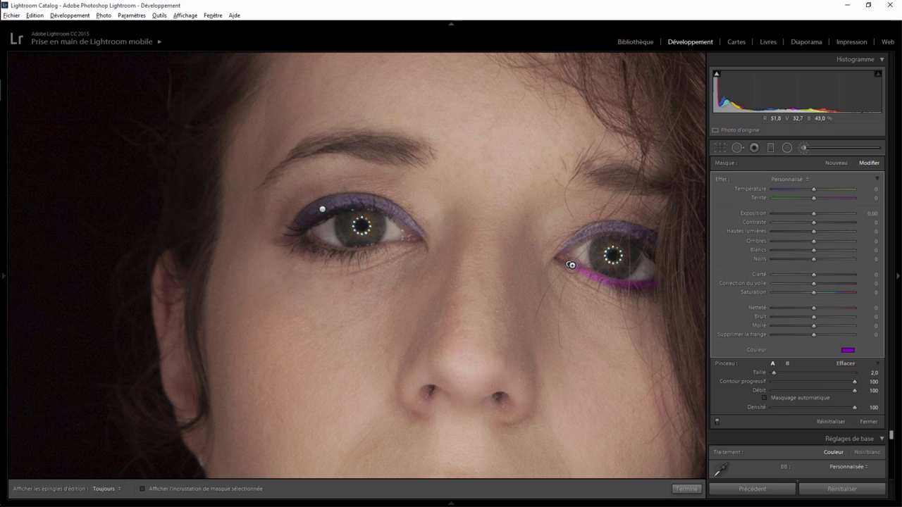
{"action": "key", "text": "ctrl+z"}
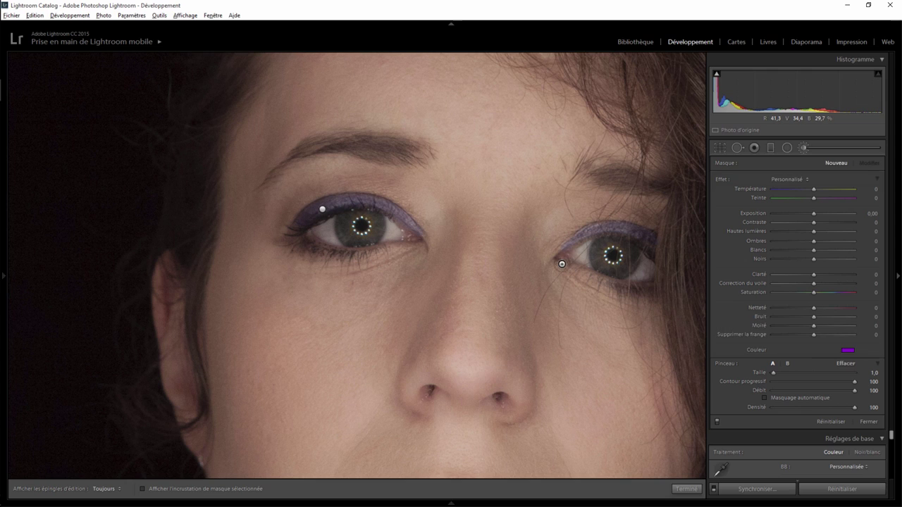
{"action": "key", "text": "h"}
{"action": "left_click_drag", "start_coordinate": [573, 266], "coordinate": [580, 267]}
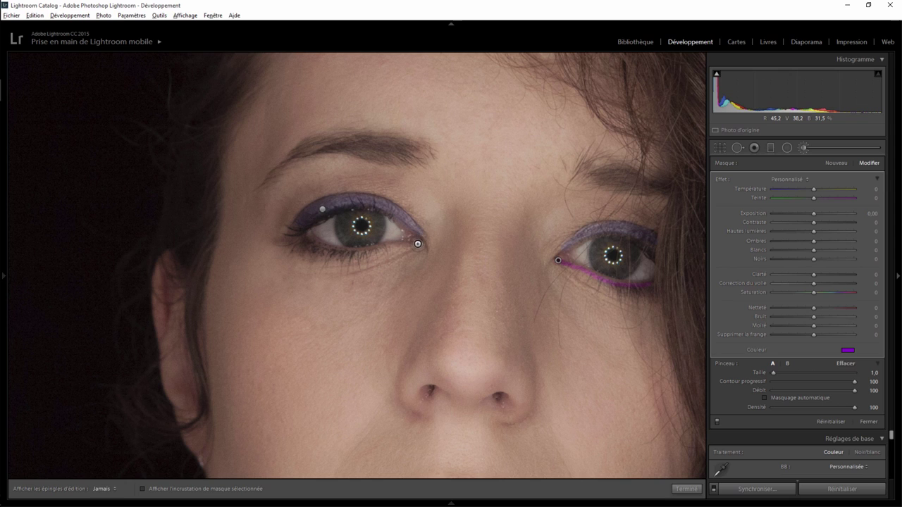
{"action": "left_click_drag", "start_coordinate": [417, 243], "coordinate": [412, 245]}
{"action": "key", "text": "h"}
Step: Lower the eyeliner tint saturation to 54, finish the brush, and zoom out
{"action": "left_click", "coordinate": [851, 351]}
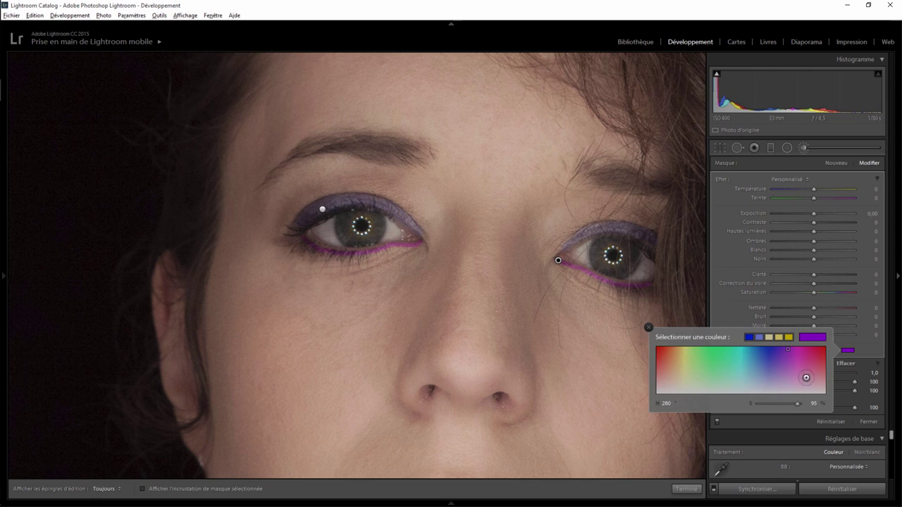
{"action": "left_click_drag", "start_coordinate": [797, 404], "coordinate": [777, 406]}
{"action": "left_click", "coordinate": [648, 327]}
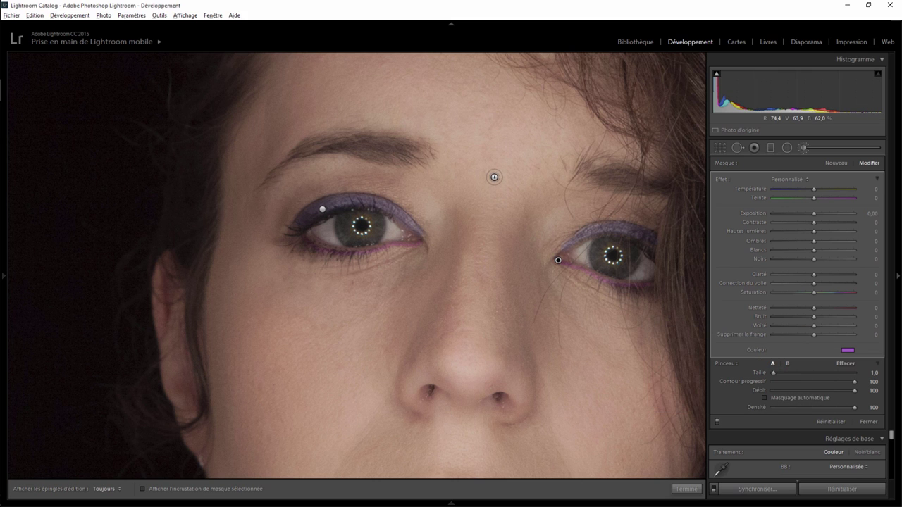
{"action": "left_click", "coordinate": [687, 488]}
{"action": "left_click", "coordinate": [524, 161]}
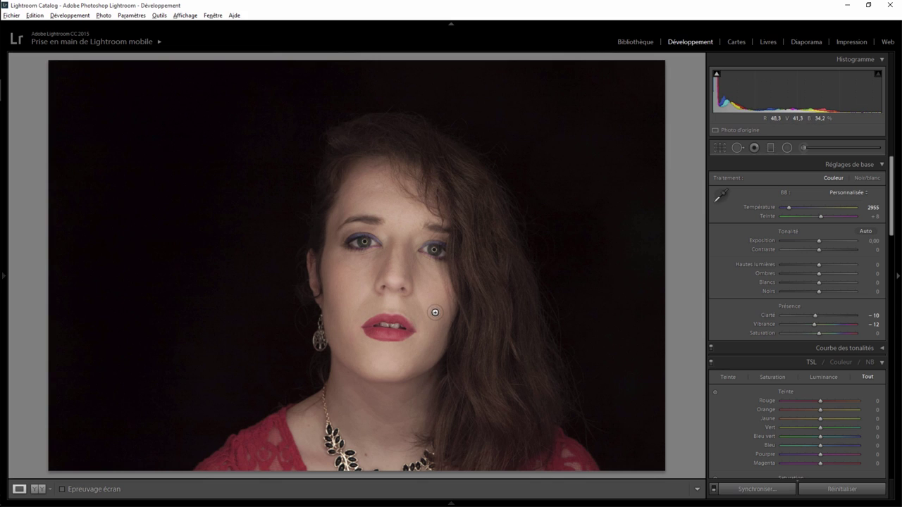
Step: Heal the shadow under the left-hand eye with a Feather 58, lower-opacity patch from cleaner cheek skin
{"action": "left_click", "coordinate": [370, 315]}
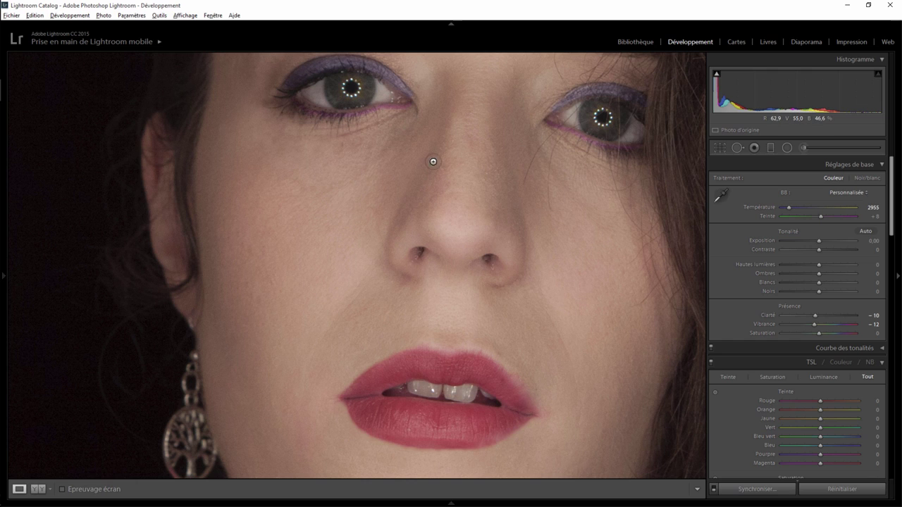
{"action": "left_click", "coordinate": [737, 148]}
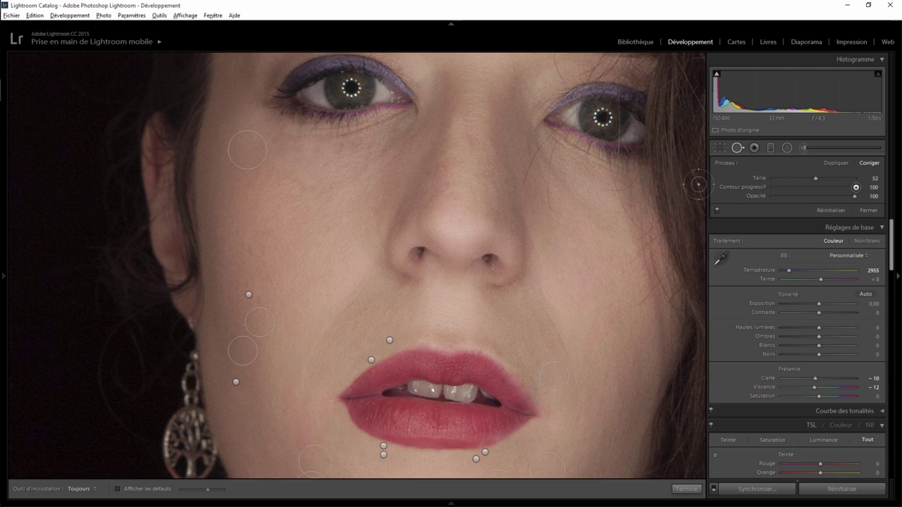
{"action": "left_click_drag", "start_coordinate": [854, 187], "coordinate": [820, 187]}
{"action": "mouse_move", "coordinate": [408, 131]}
{"action": "left_mouse_down"}
{"action": "mouse_move", "coordinate": [348, 162]}
{"action": "mouse_move", "coordinate": [411, 121]}
{"action": "mouse_move", "coordinate": [336, 148]}
{"action": "mouse_move", "coordinate": [364, 148]}
{"action": "mouse_move", "coordinate": [343, 169]}
{"action": "mouse_move", "coordinate": [372, 155]}
{"action": "mouse_move", "coordinate": [366, 170]}
{"action": "left_mouse_up"}
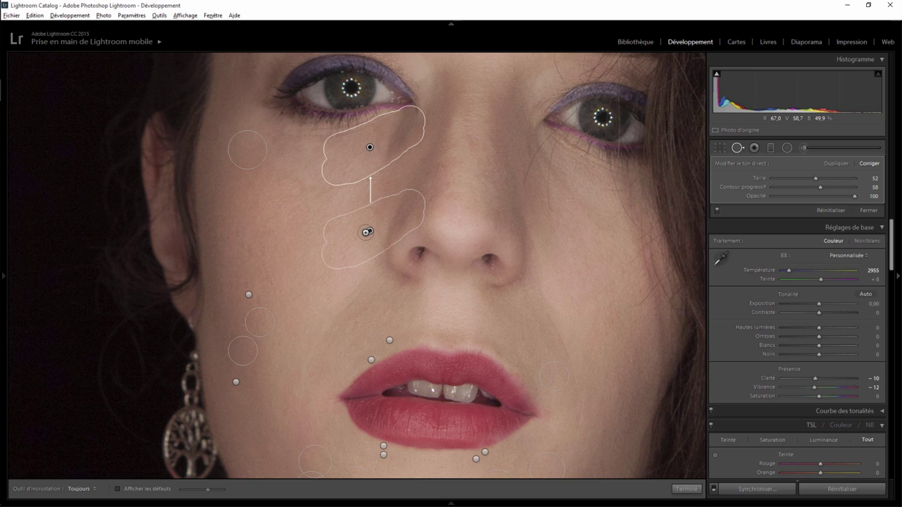
{"action": "left_click_drag", "start_coordinate": [370, 231], "coordinate": [301, 245]}
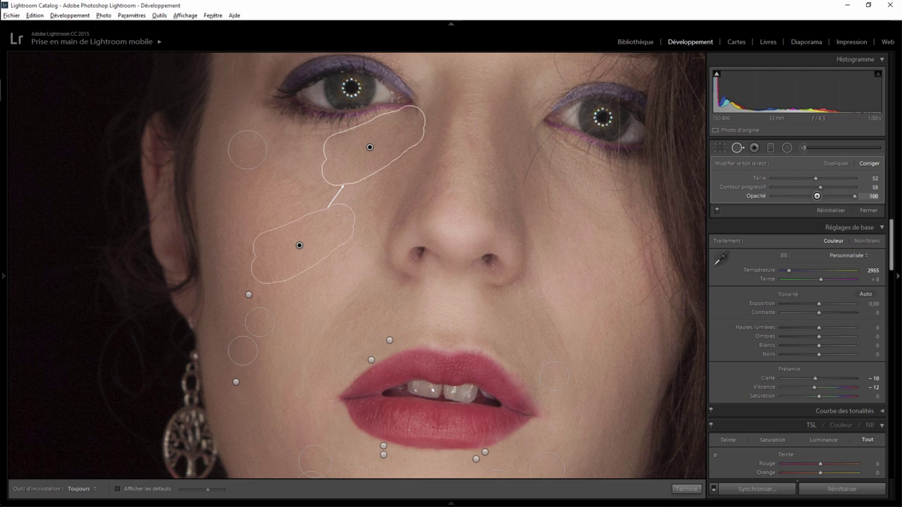
{"action": "mouse_move", "coordinate": [817, 196]}
{"action": "left_mouse_down"}
{"action": "mouse_move", "coordinate": [778, 201]}
{"action": "mouse_move", "coordinate": [824, 199]}
{"action": "left_mouse_up"}
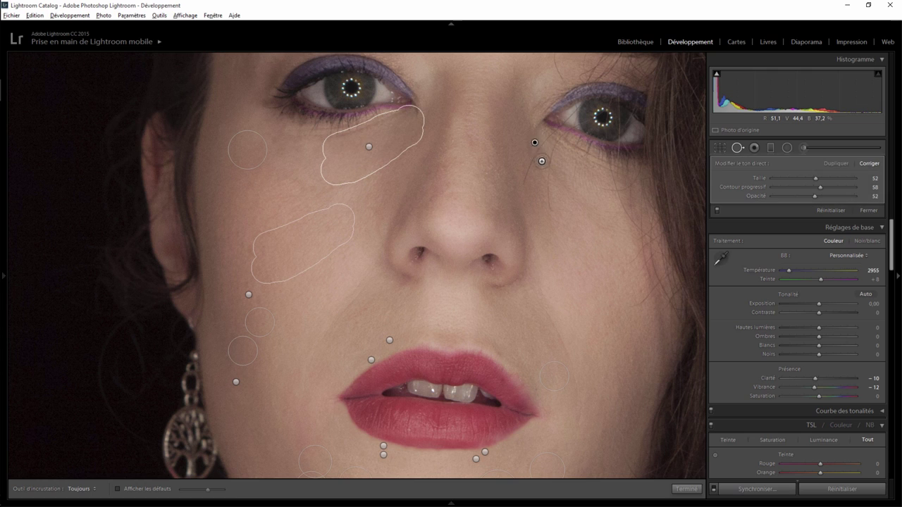
Step: Heal under the right-hand eye from better-matching skin, then return to the full photo
{"action": "mouse_move", "coordinate": [535, 144]}
{"action": "left_mouse_down"}
{"action": "mouse_move", "coordinate": [558, 201]}
{"action": "mouse_move", "coordinate": [539, 141]}
{"action": "mouse_move", "coordinate": [600, 176]}
{"action": "mouse_move", "coordinate": [576, 173]}
{"action": "left_mouse_up"}
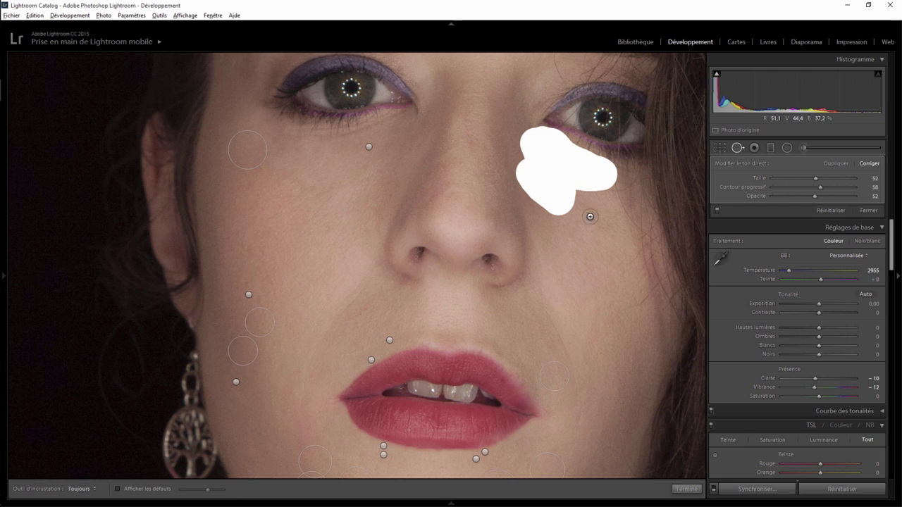
{"action": "left_click_drag", "start_coordinate": [561, 256], "coordinate": [569, 255]}
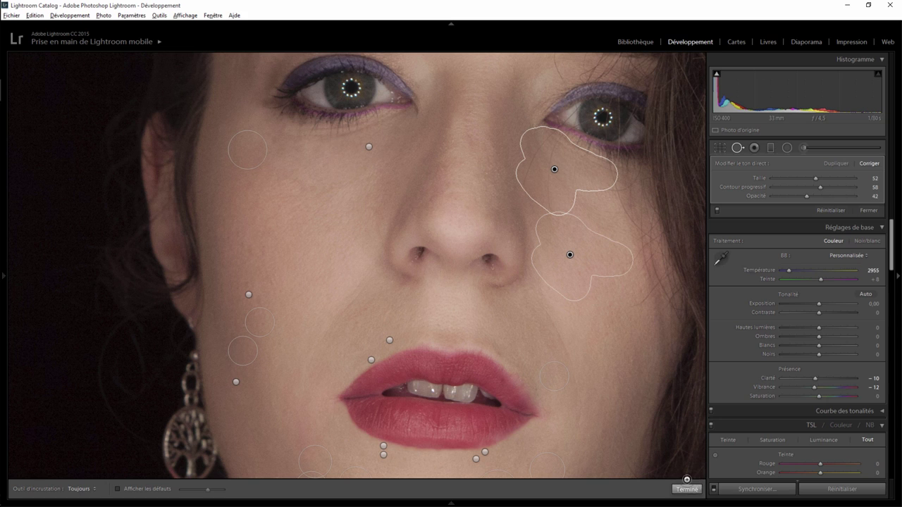
{"action": "left_click", "coordinate": [687, 488]}
{"action": "left_click", "coordinate": [497, 226]}
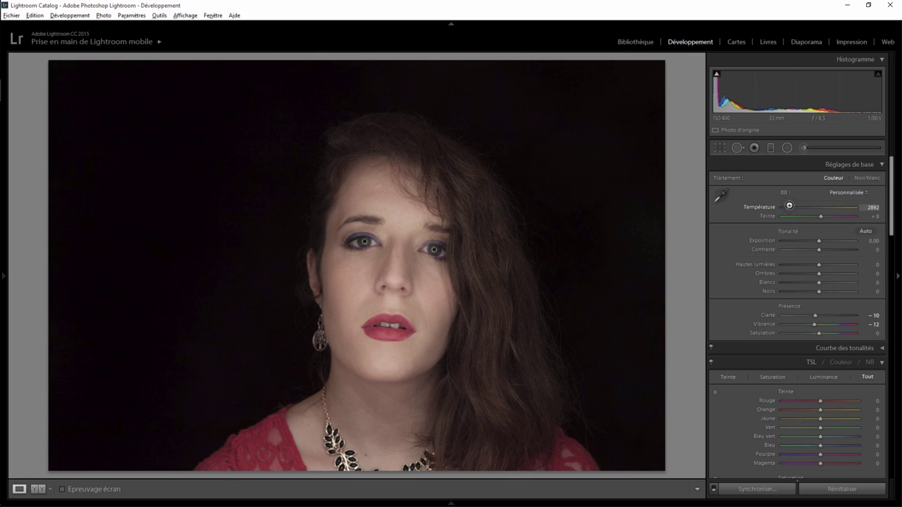
Step: Raise Exposure to +0,35 and Contrast to +26 in the Basic panel
{"action": "left_click_drag", "start_coordinate": [814, 235], "coordinate": [821, 240]}
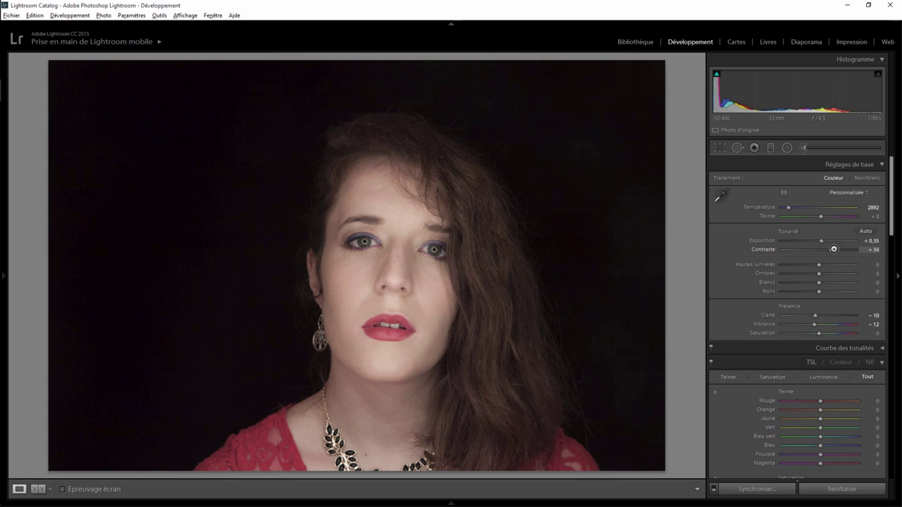
{"action": "mouse_move", "coordinate": [834, 249]}
{"action": "left_mouse_down"}
{"action": "mouse_move", "coordinate": [803, 249]}
{"action": "mouse_move", "coordinate": [828, 248]}
{"action": "left_mouse_up"}
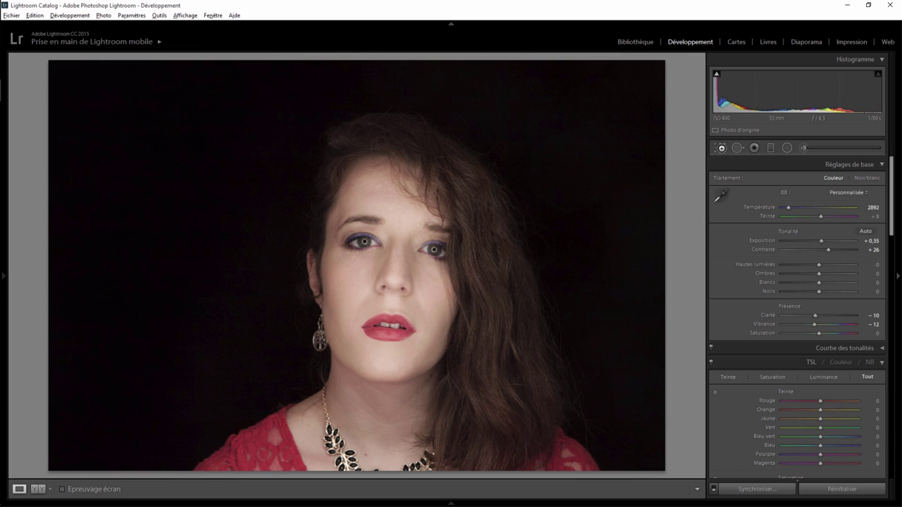
{"action": "left_click", "coordinate": [721, 148]}
Step: Pull the top-right crop corner inward, shift the portrait in the frame, and apply the crop
{"action": "left_click_drag", "start_coordinate": [666, 59], "coordinate": [653, 84]}
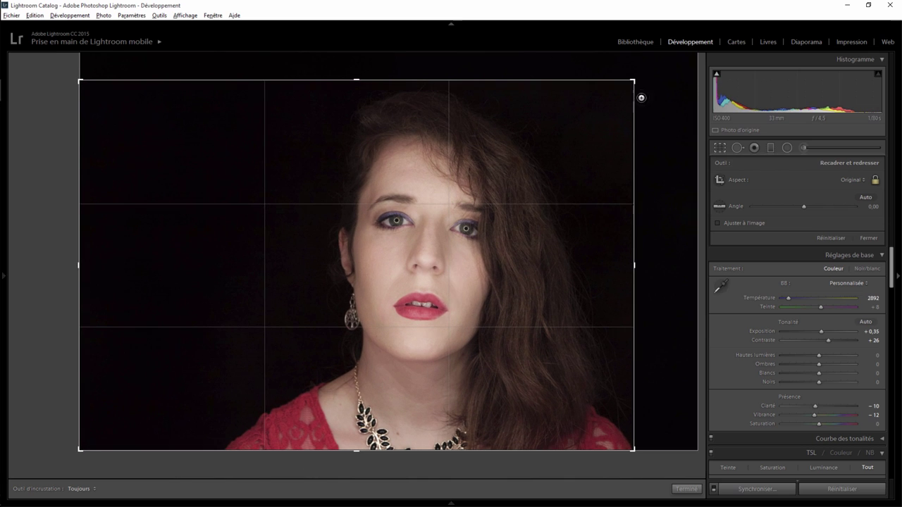
{"action": "left_click_drag", "start_coordinate": [456, 237], "coordinate": [449, 238]}
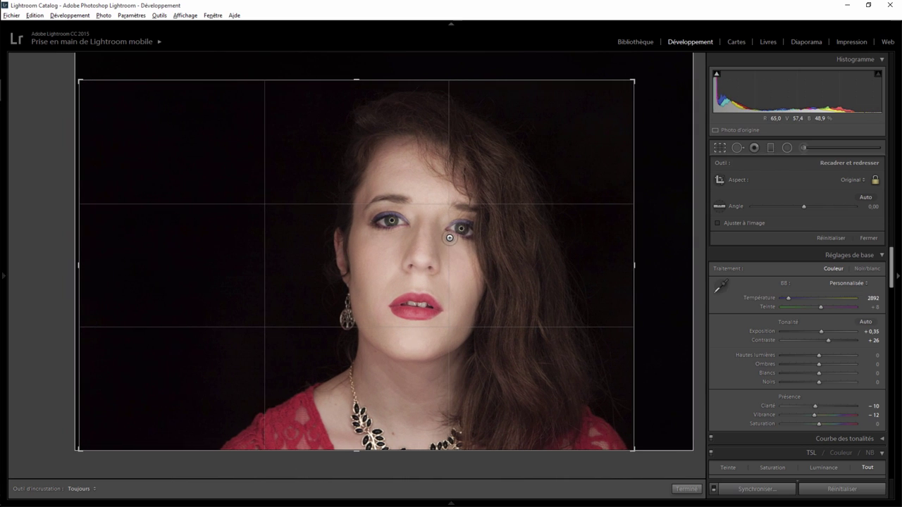
{"action": "left_click", "coordinate": [687, 489]}
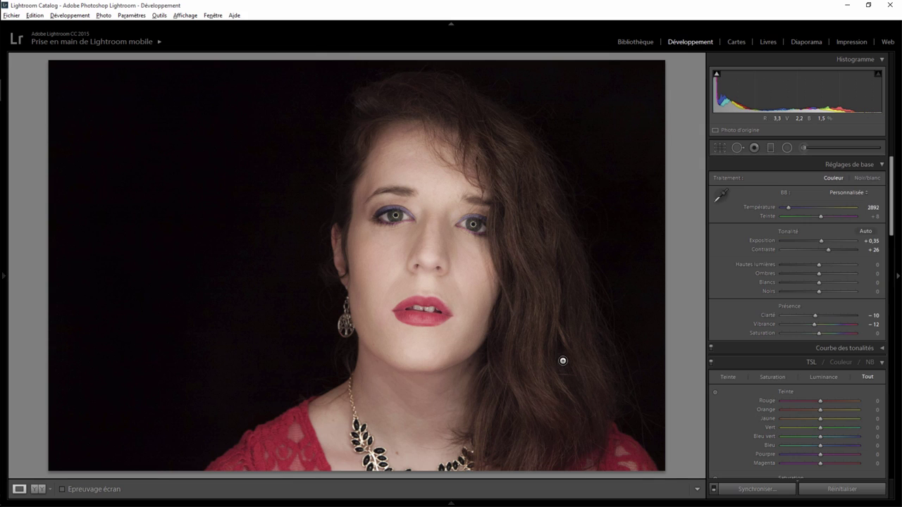
{"action": "left_click", "coordinate": [719, 148]}
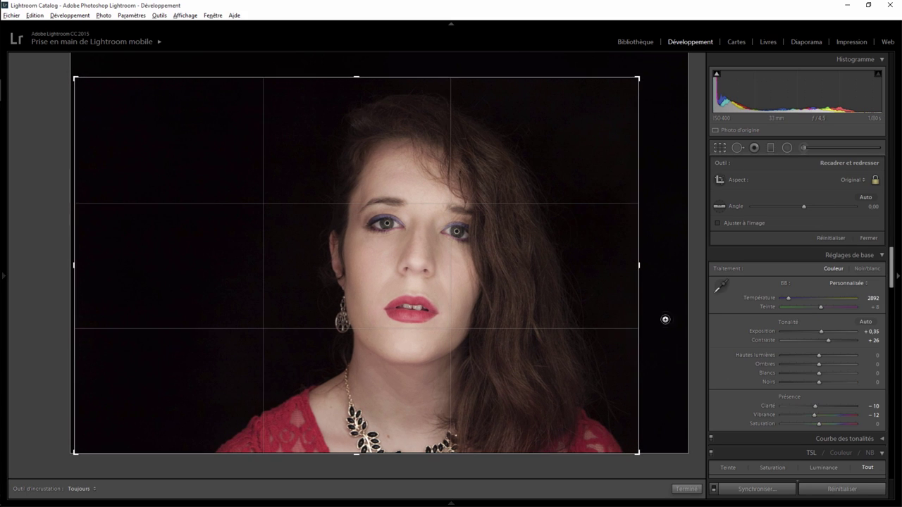
{"action": "left_click", "coordinate": [686, 489]}
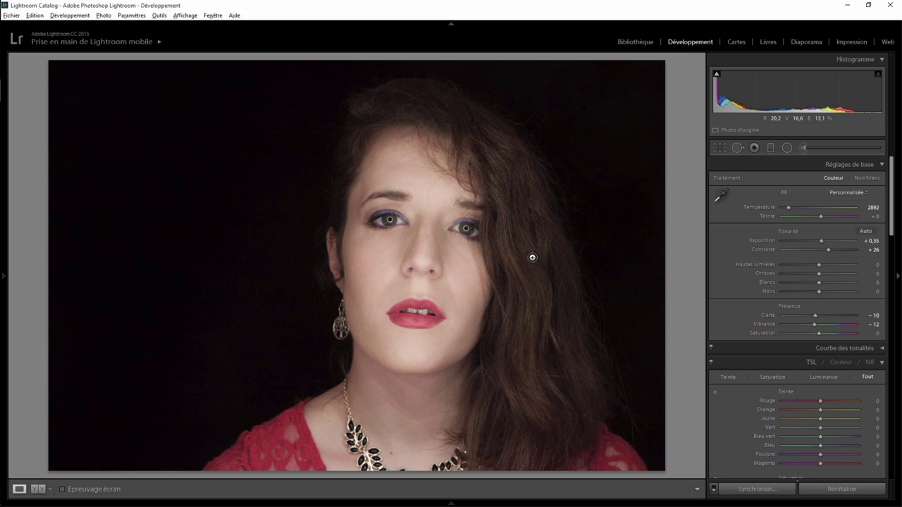
Step: Toggle repeatedly between Before and After views, then try pulling Highlights to -50
{"action": "key", "text": "shift"}
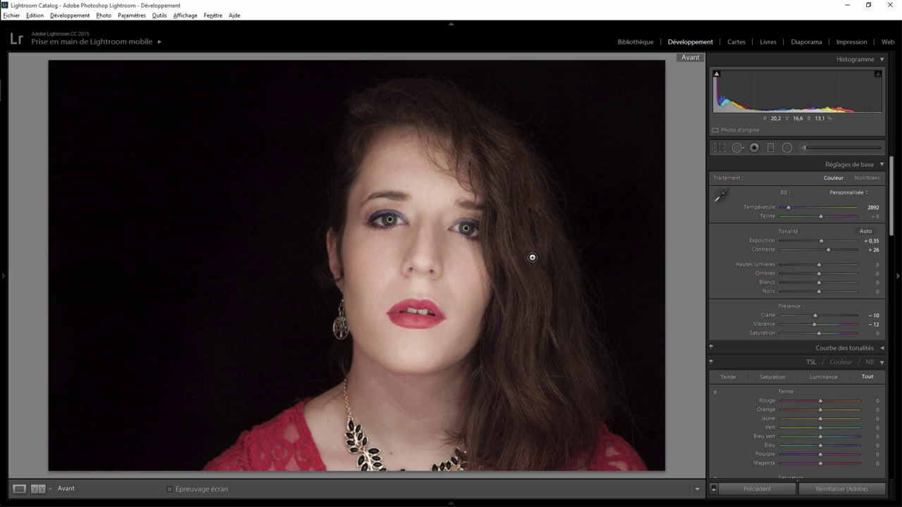
{"action": "key", "text": "backslash"}
{"action": "key", "text": "backslash"}
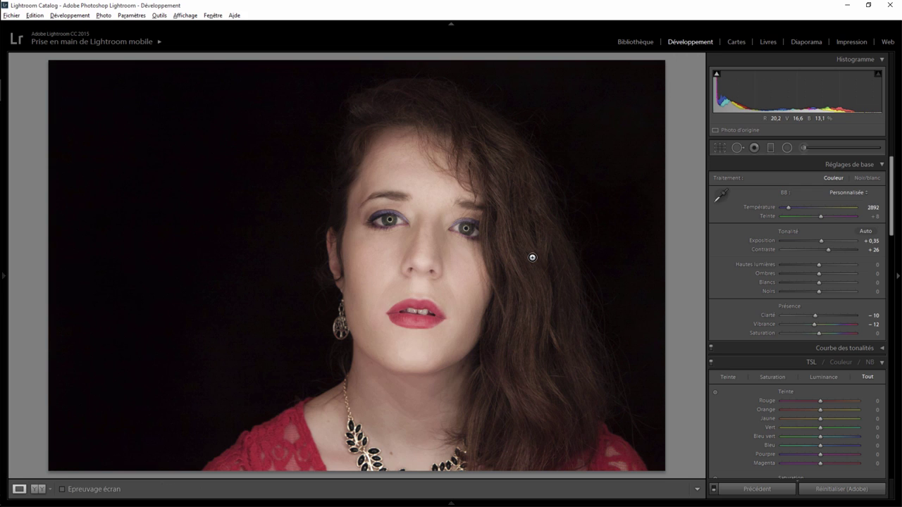
{"action": "key", "text": "backslash"}
{"action": "key", "text": "backslash"}
{"action": "key", "text": "backslash"}
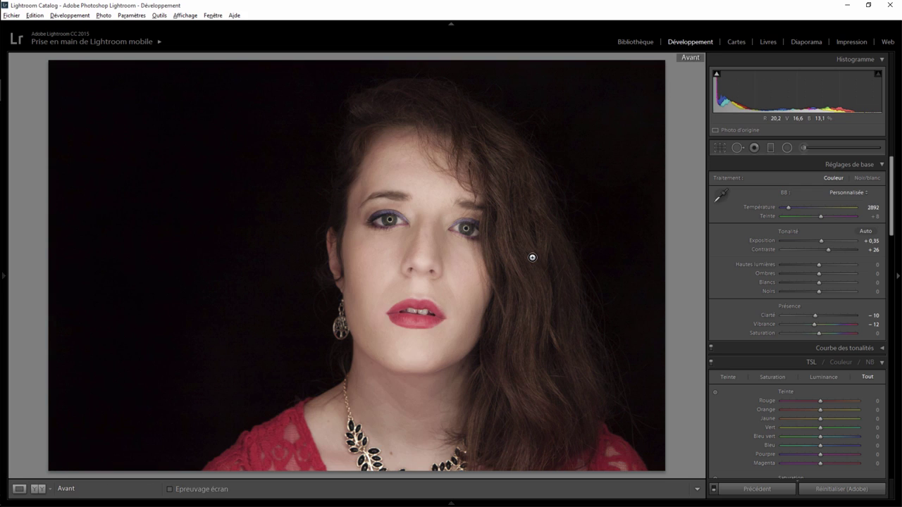
{"action": "key", "text": "backslash"}
{"action": "key", "text": "backslash"}
{"action": "key", "text": "backslash"}
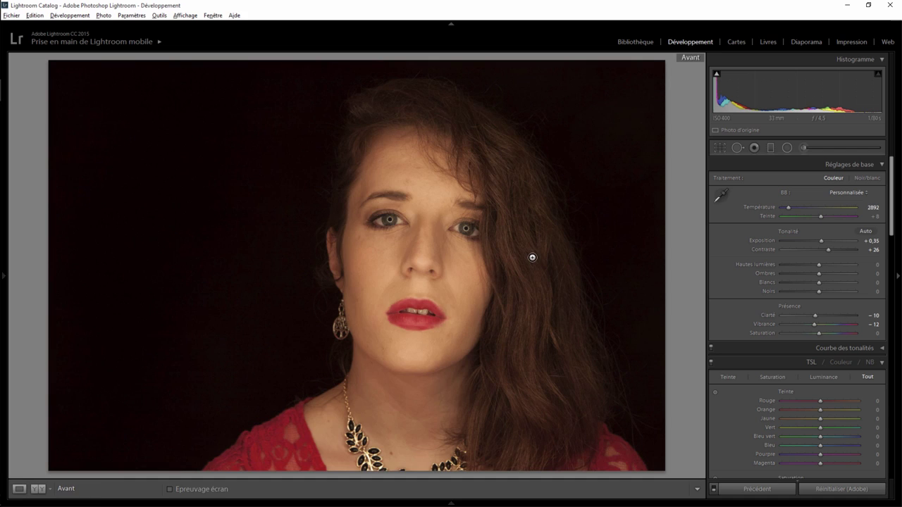
{"action": "key", "text": "backslash"}
{"action": "key", "text": "backslash"}
{"action": "key", "text": "backslash"}
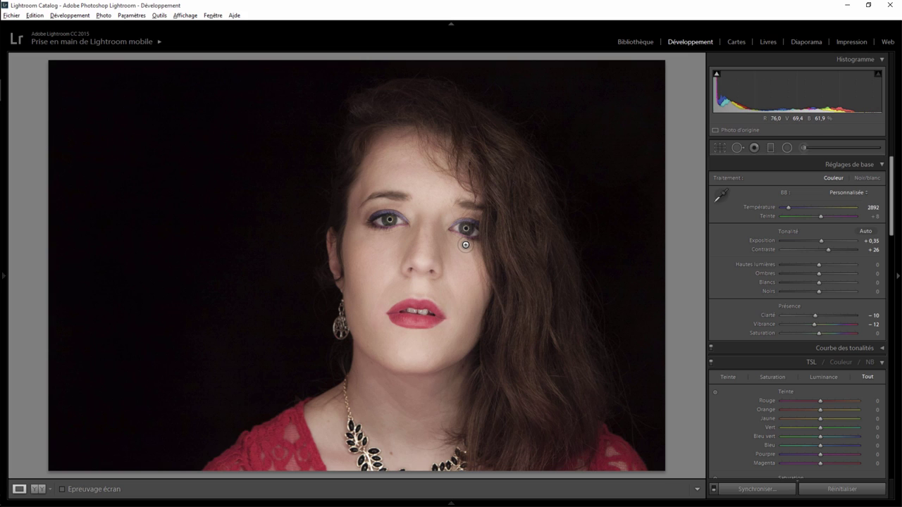
{"action": "key", "text": "backslash"}
{"action": "key", "text": "backslash"}
{"action": "key", "text": "backslash"}
{"action": "key", "text": "backslash"}
{"action": "key", "text": "backslash"}
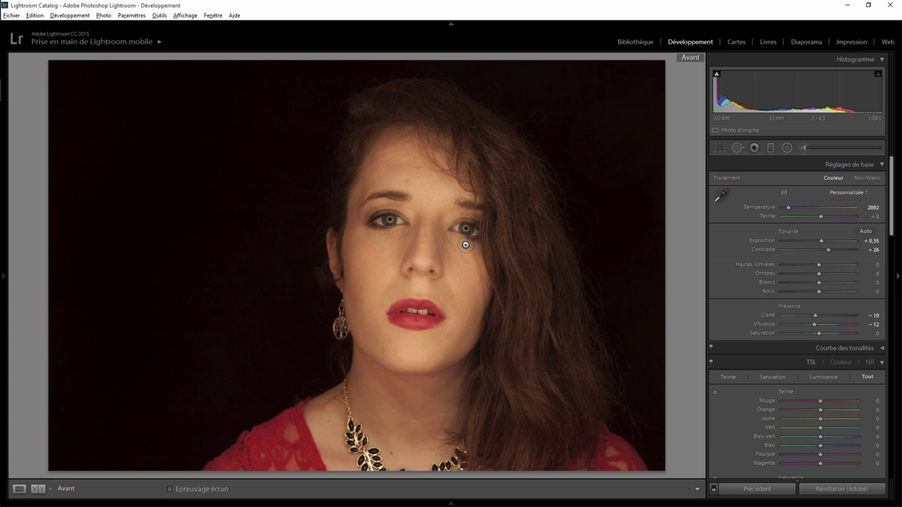
{"action": "key", "text": "backslash"}
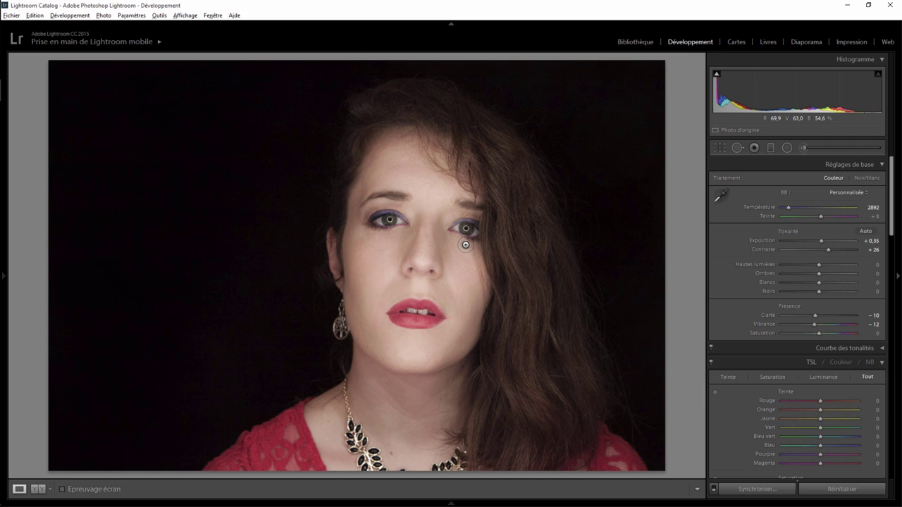
{"action": "mouse_move", "coordinate": [818, 264]}
{"action": "left_mouse_down"}
{"action": "mouse_move", "coordinate": [800, 264]}
{"action": "mouse_move", "coordinate": [833, 264]}
{"action": "mouse_move", "coordinate": [819, 264]}
{"action": "left_mouse_up"}
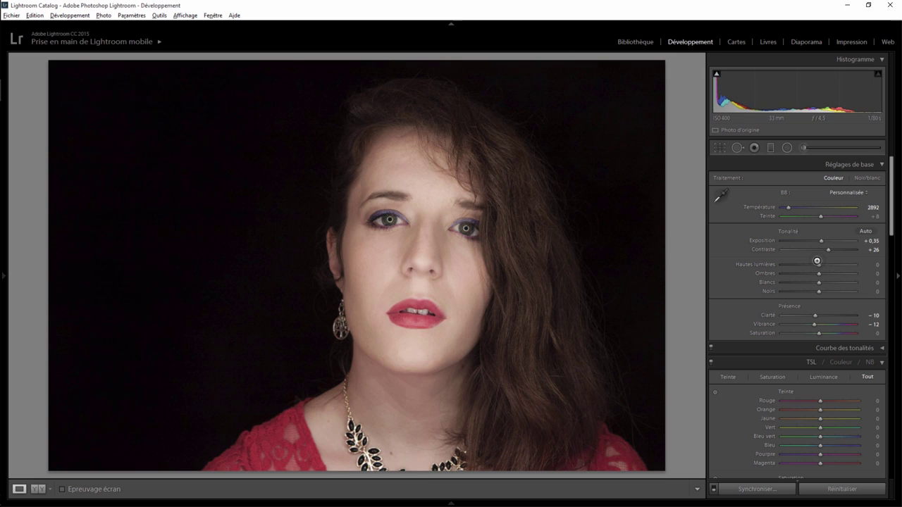